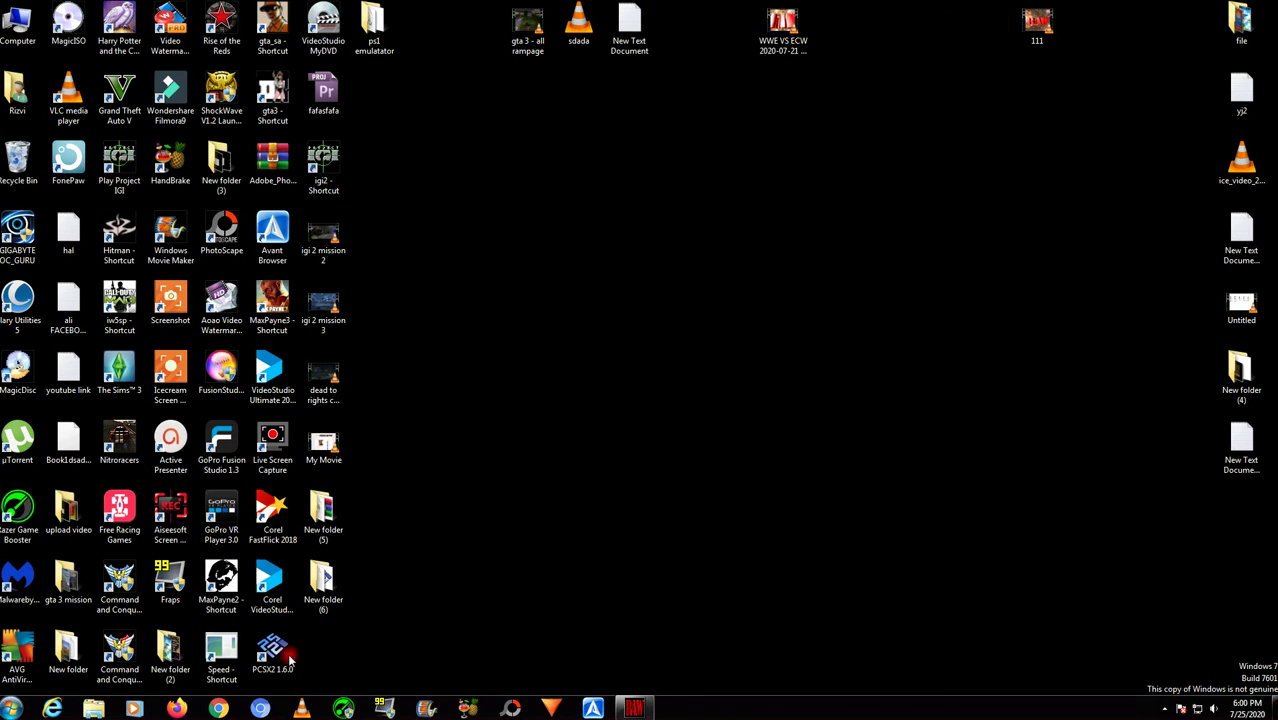
Open Firefox maximized without making it the default browser, and close its welcome page.
click(170, 707)
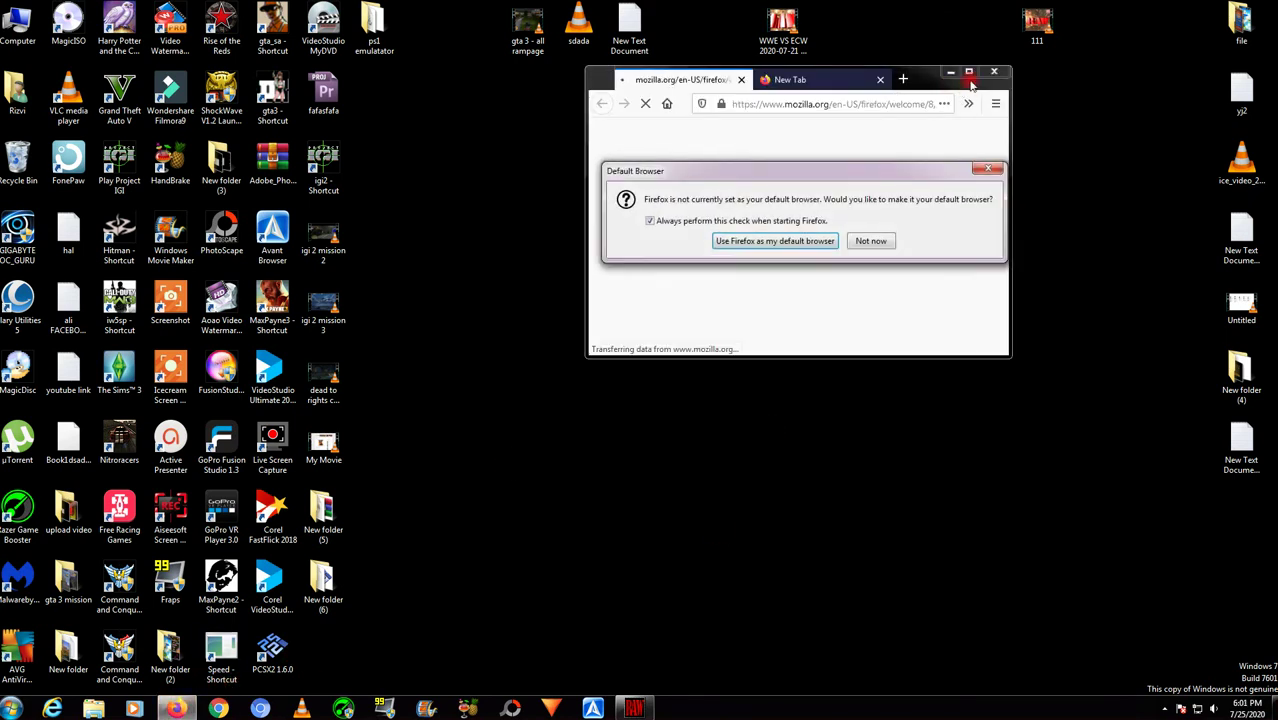
click(870, 240)
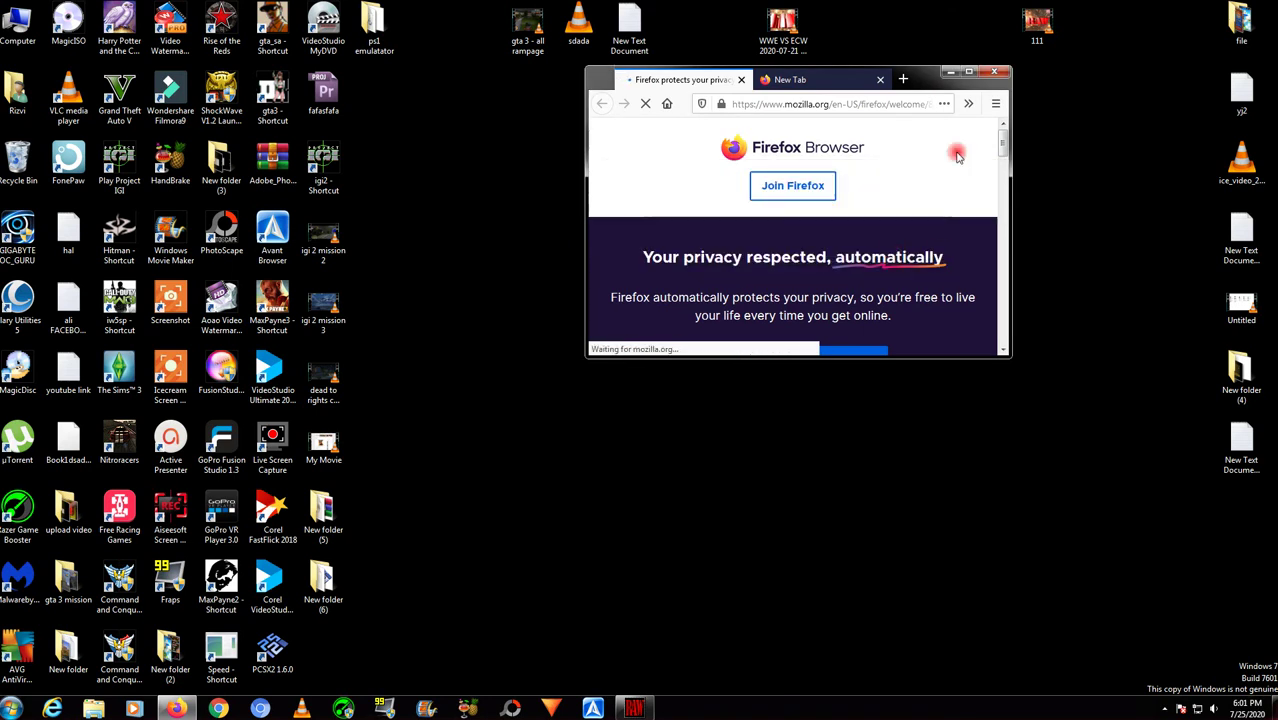
click(968, 72)
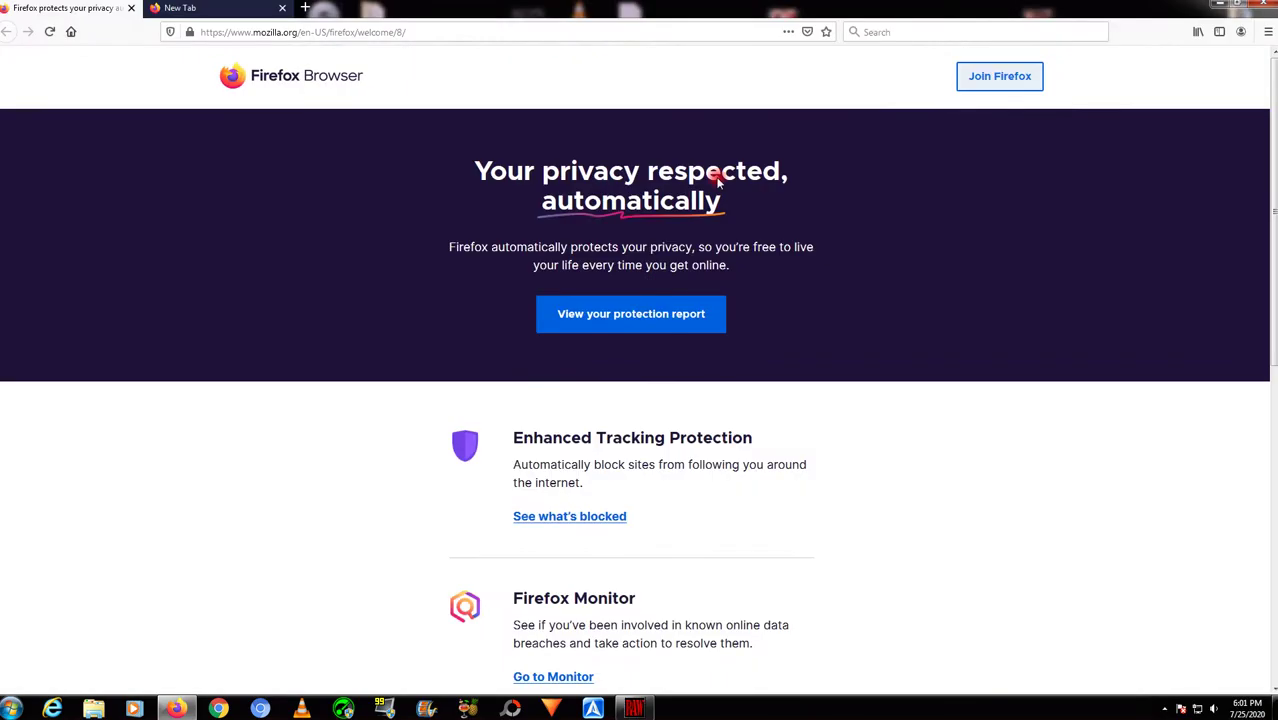
click(131, 8)
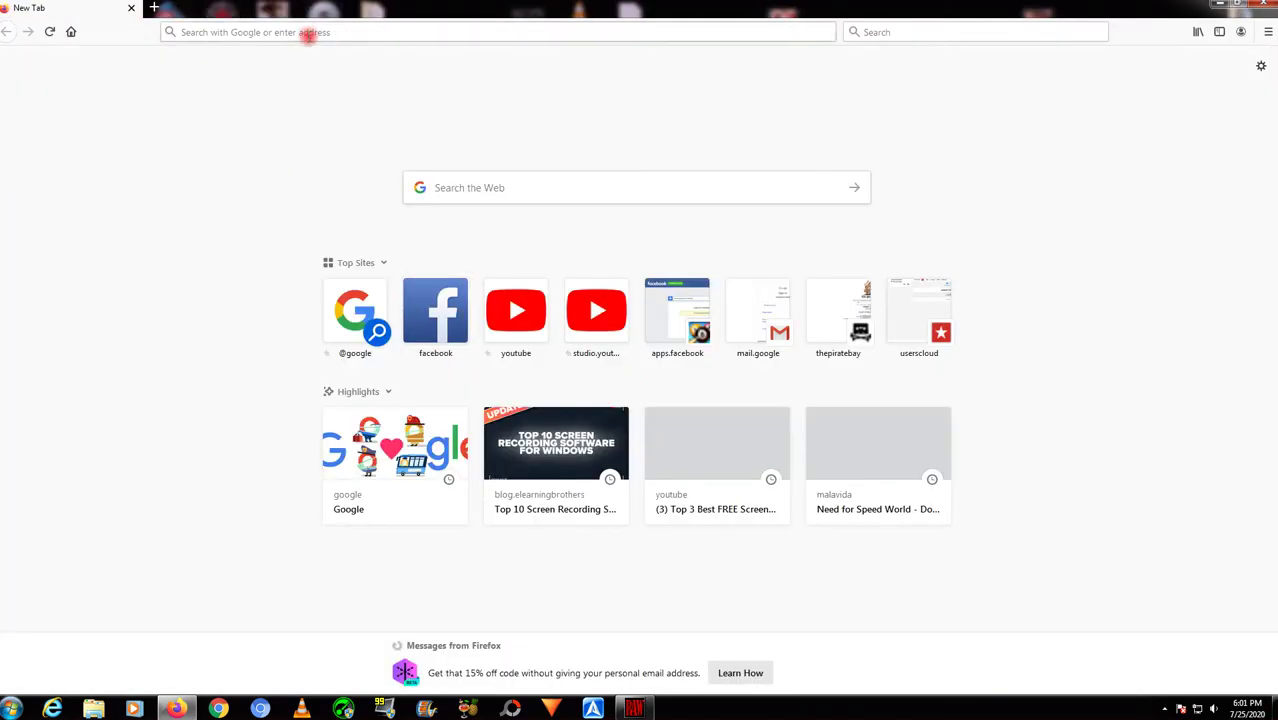
Go to Google and search for "pc screen recording software".
click(309, 32)
text(g)
key(Return)
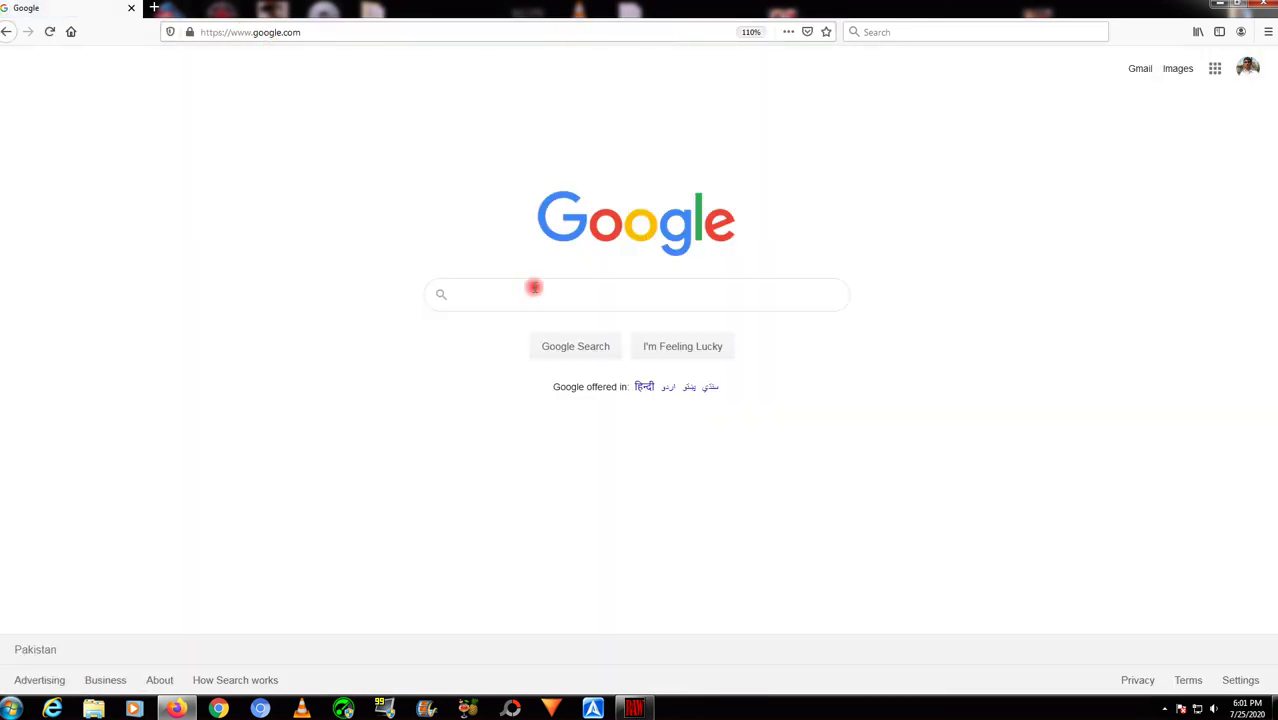
text(pc)
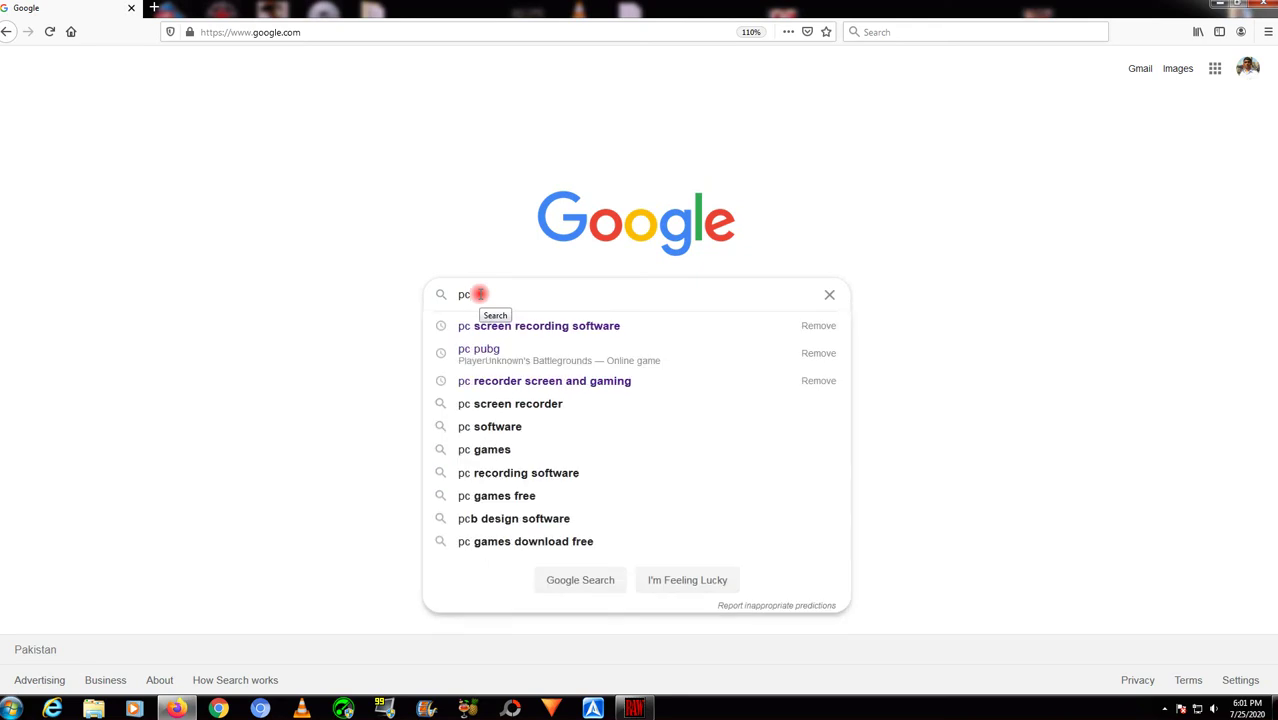
text( screen)
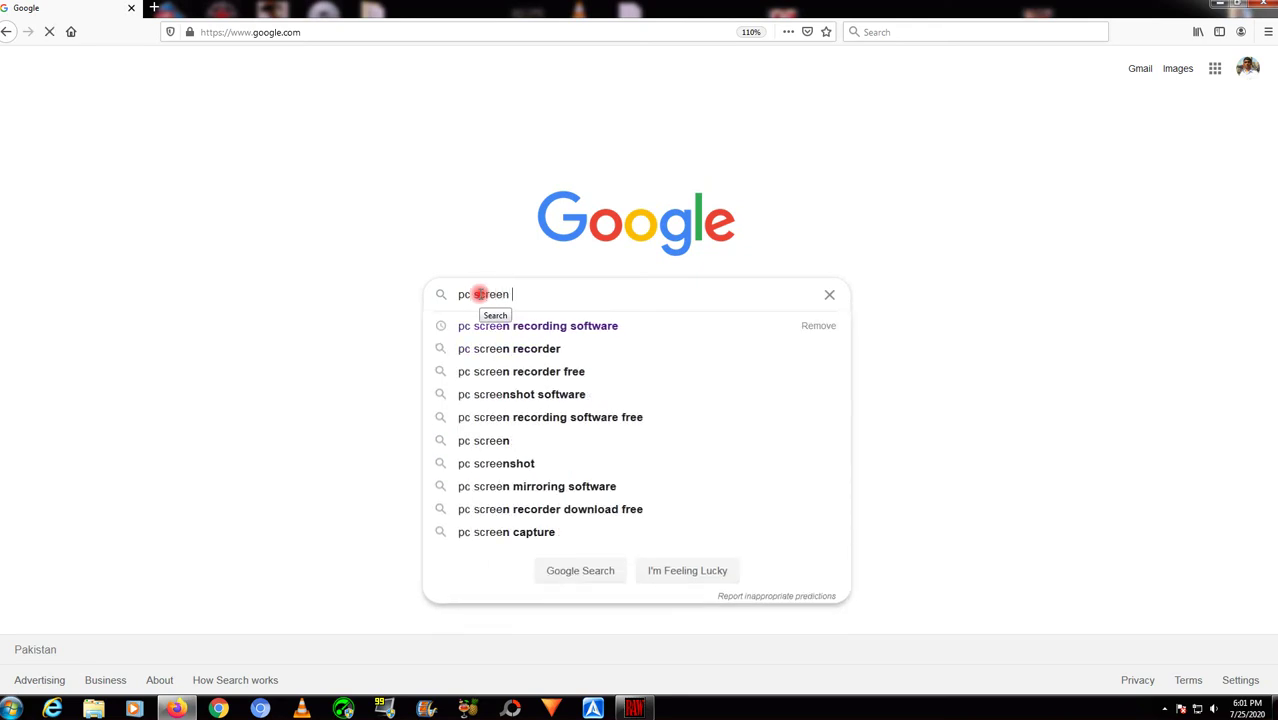
text( recording)
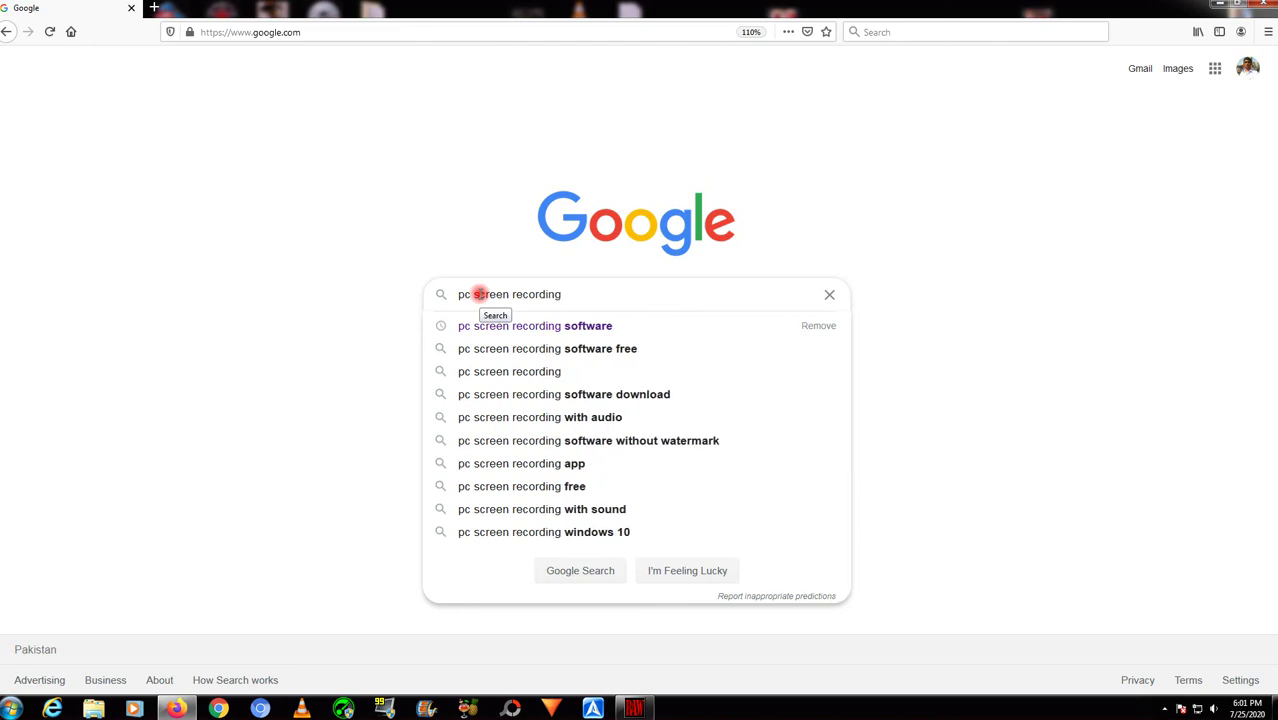
key(Down)
key(Return)
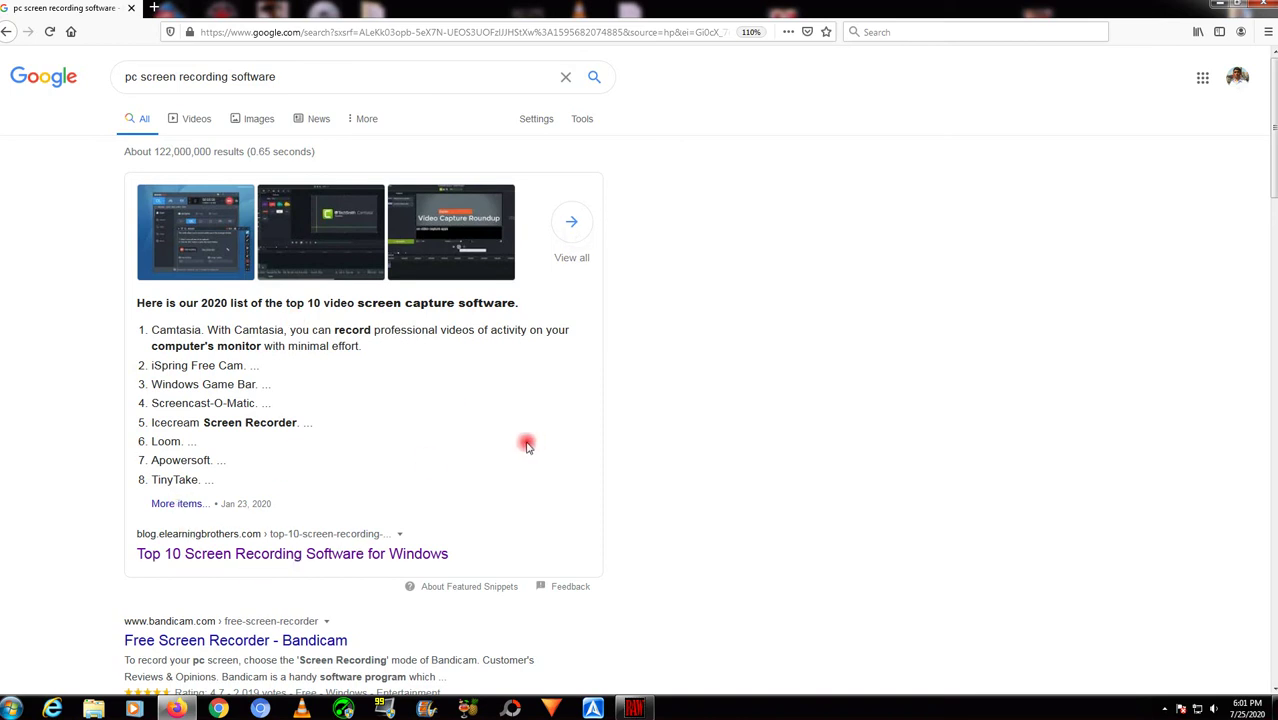
Open the "Top 10 Screen Recording Software for Windows" article from the search results.
scroll(314, 440, down, 1)
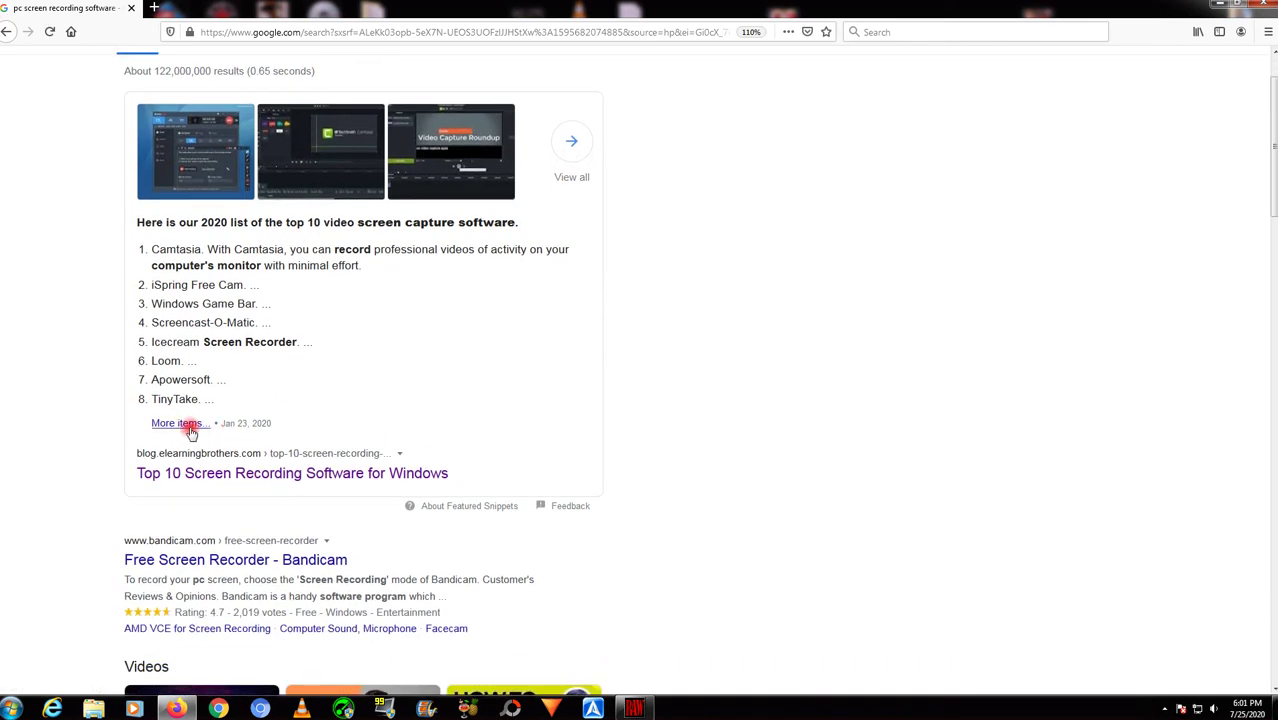
scroll(225, 425, down, 1)
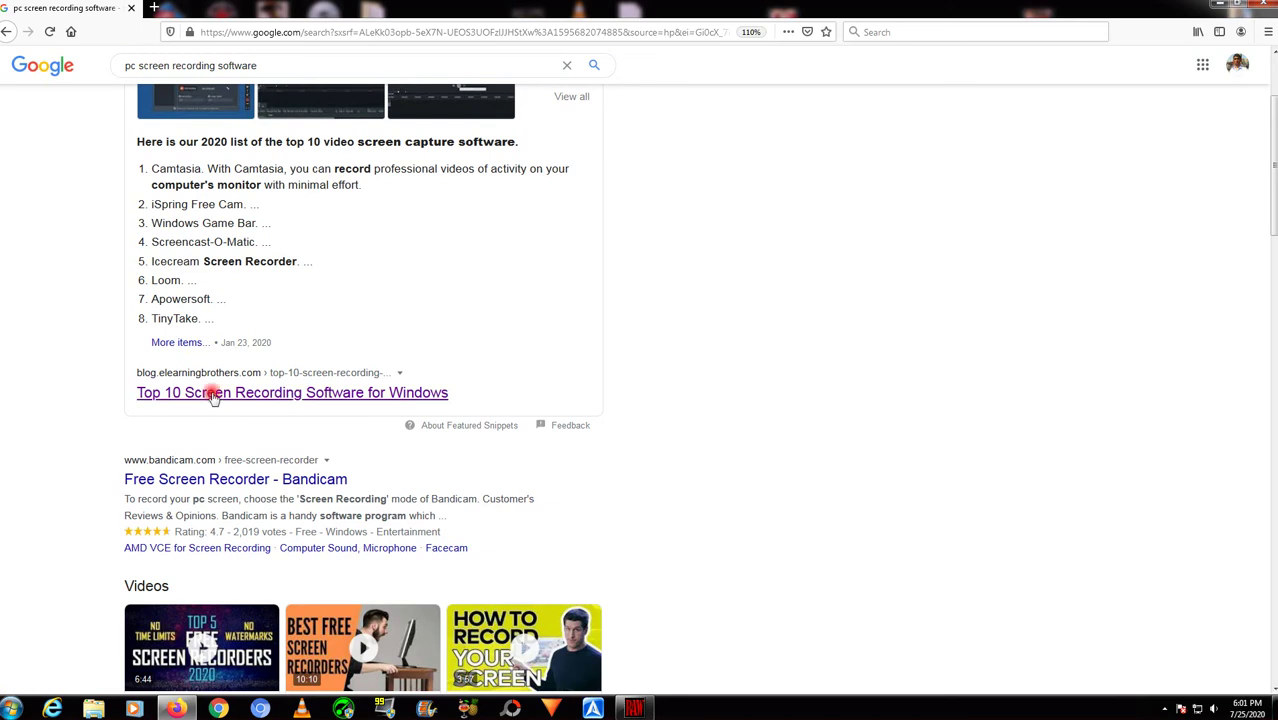
click(271, 395)
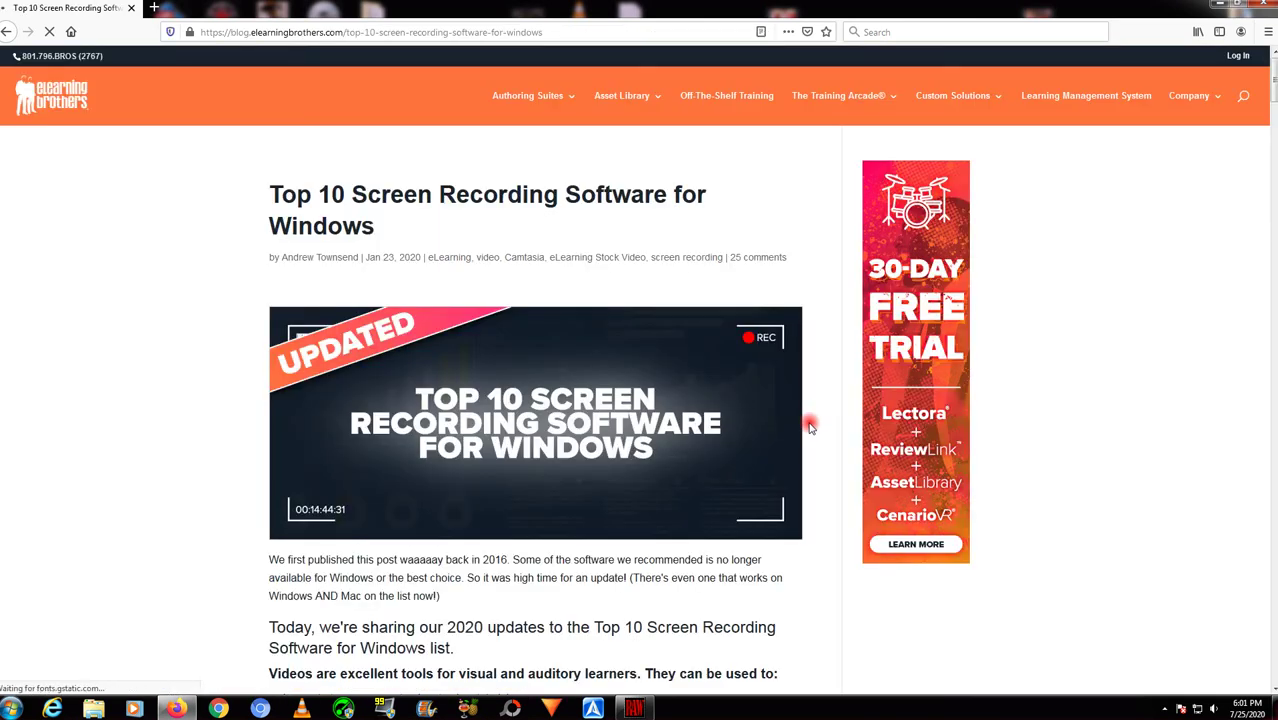
Look through the article's ranked screen recorders from OBS to Windows Game Bar, and return to the number 10 entry, OBS.
drag(269, 194, 399, 241)
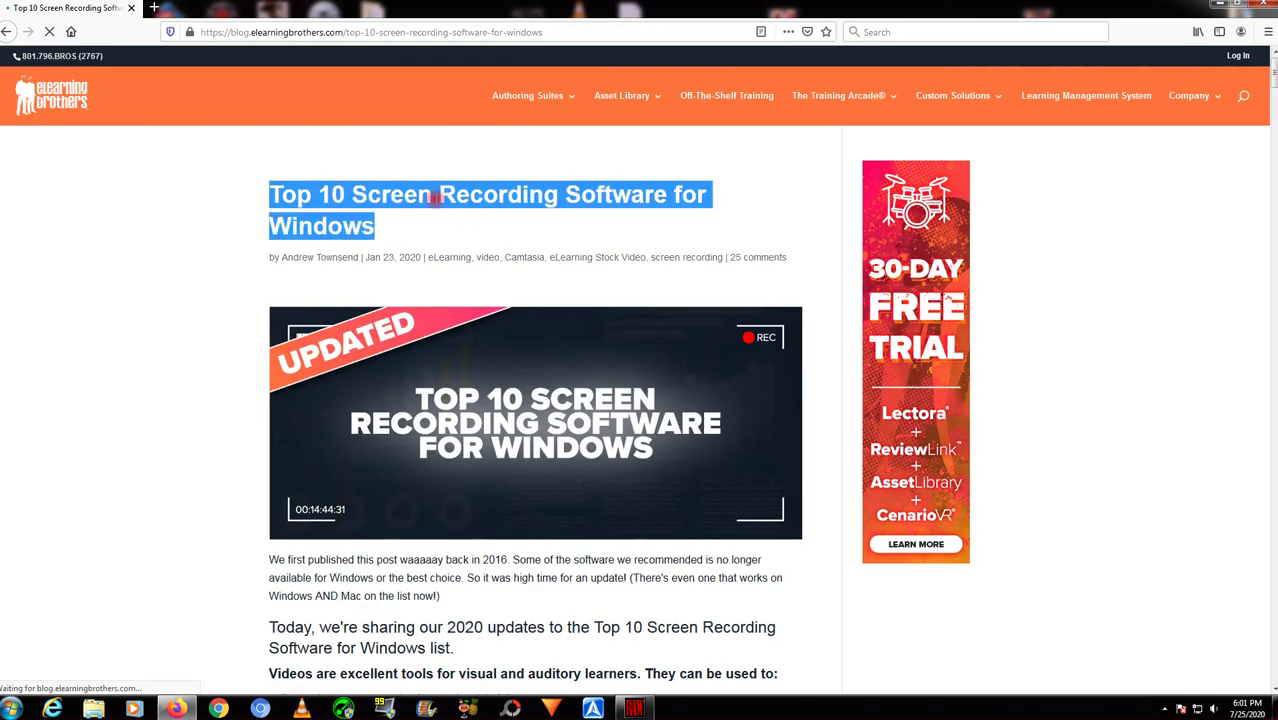
click(434, 214)
scroll(465, 471, down, 2)
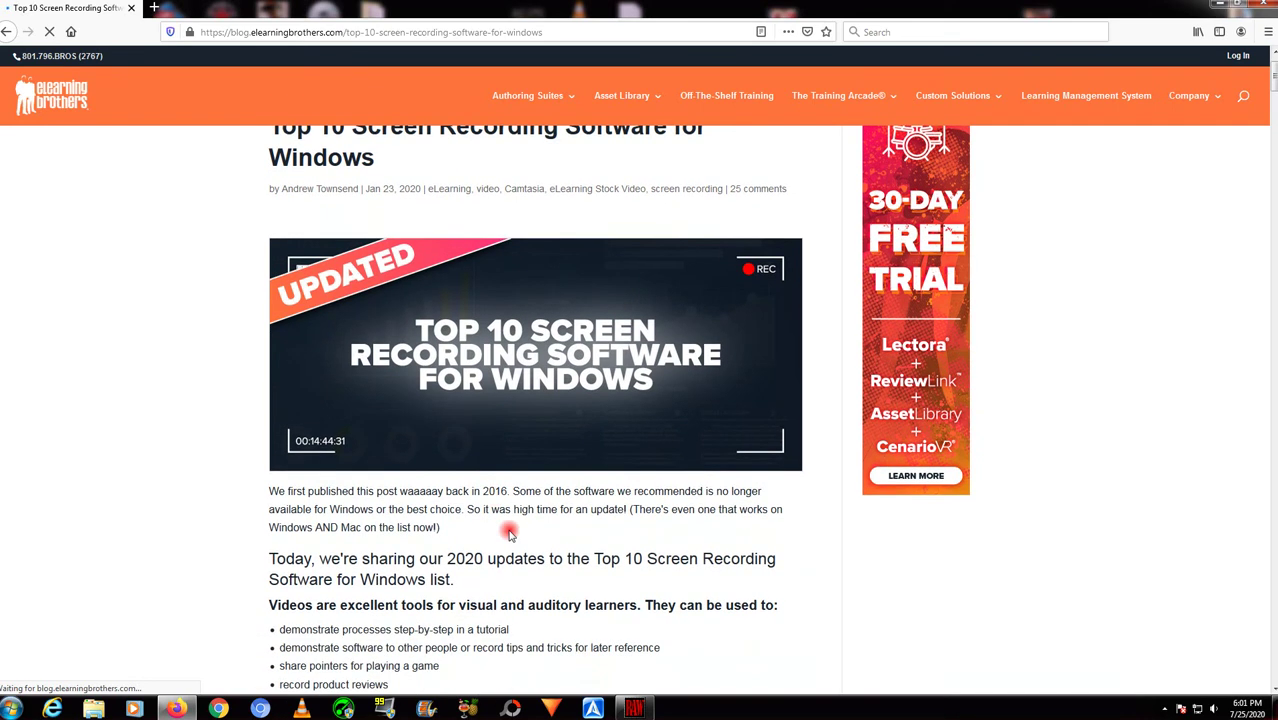
scroll(954, 591, down, 3)
scroll(875, 610, down, 1)
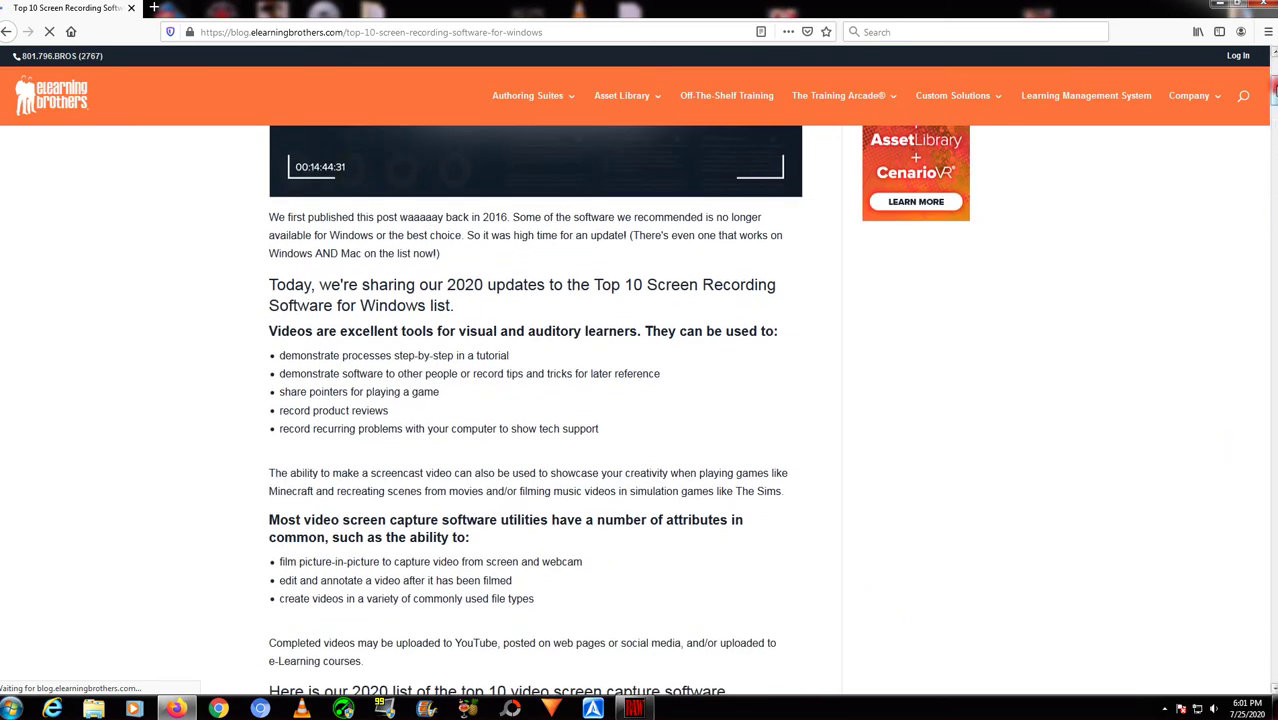
scroll(535, 410, down, 8)
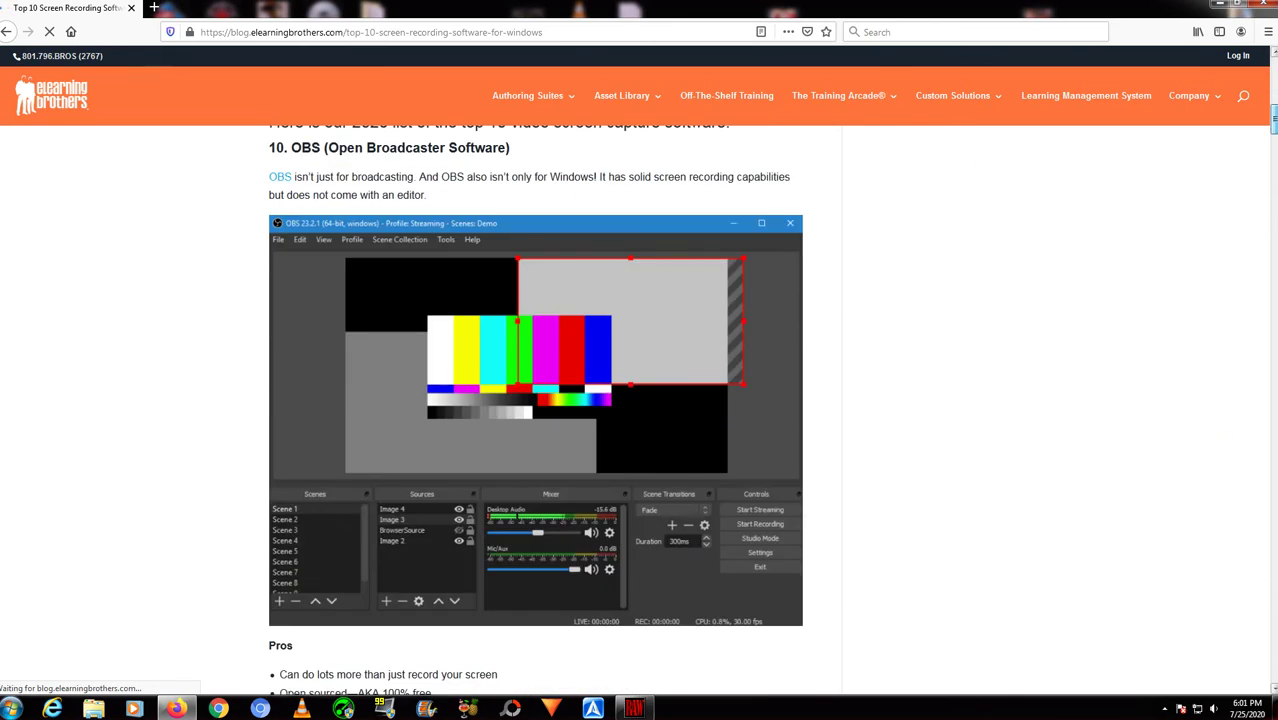
scroll(535, 410, down, 12)
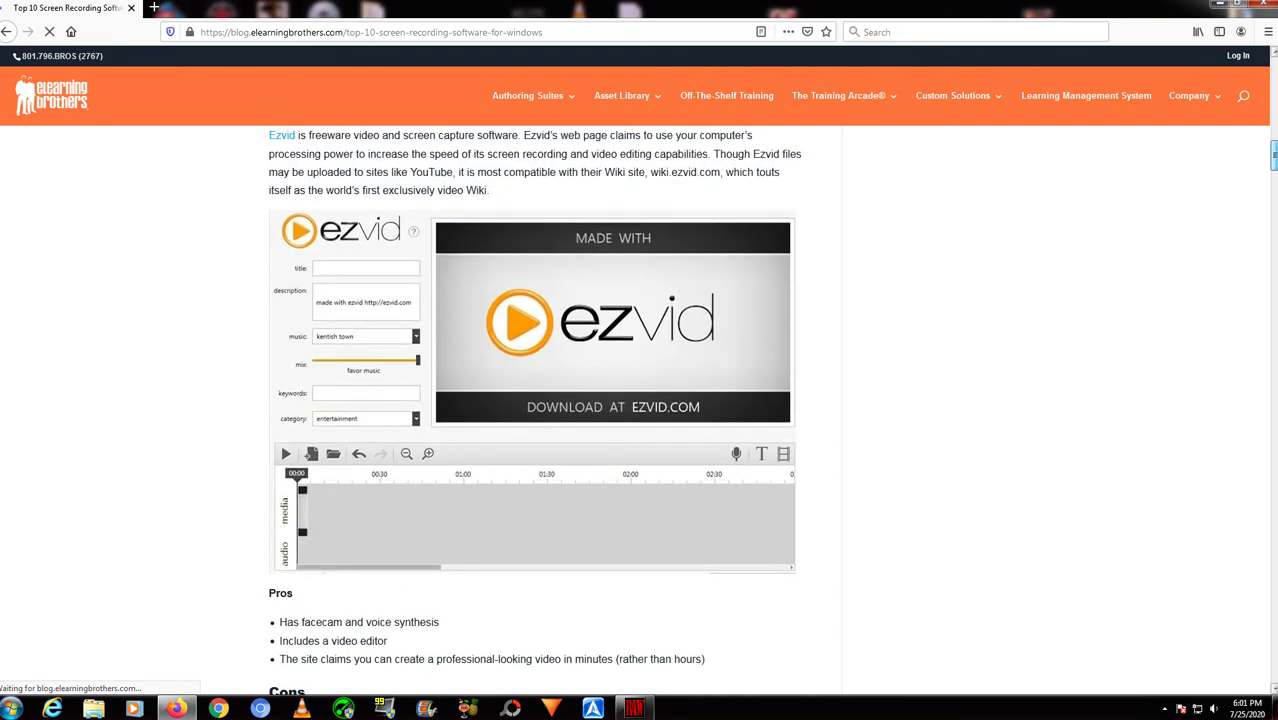
scroll(535, 410, down, 12)
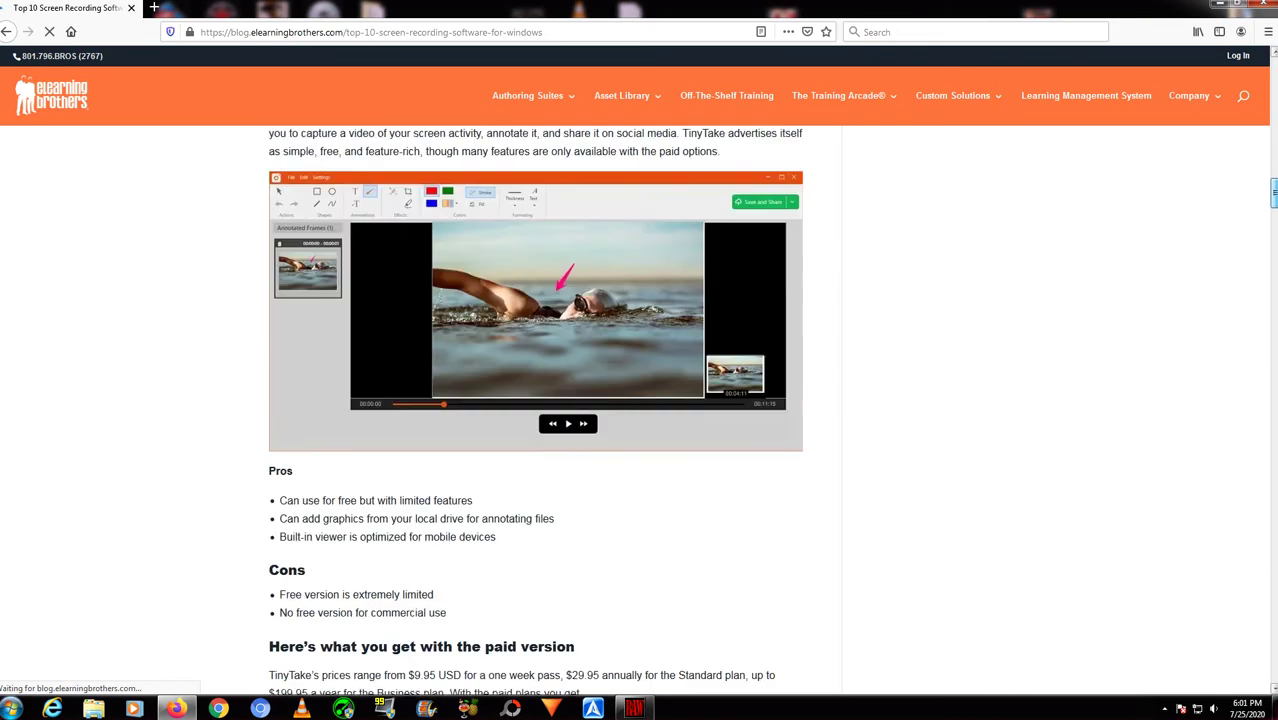
scroll(535, 410, up, 2)
drag(1273, 184, 1273, 265)
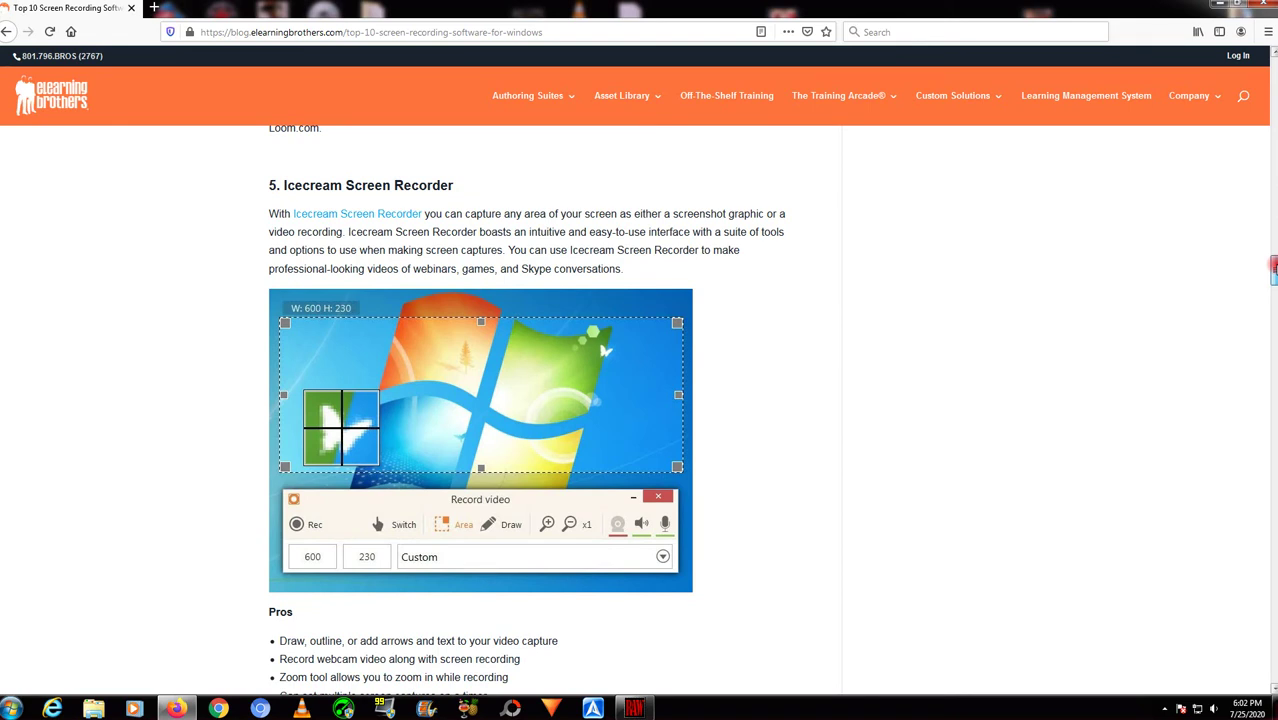
drag(1273, 266, 1273, 310)
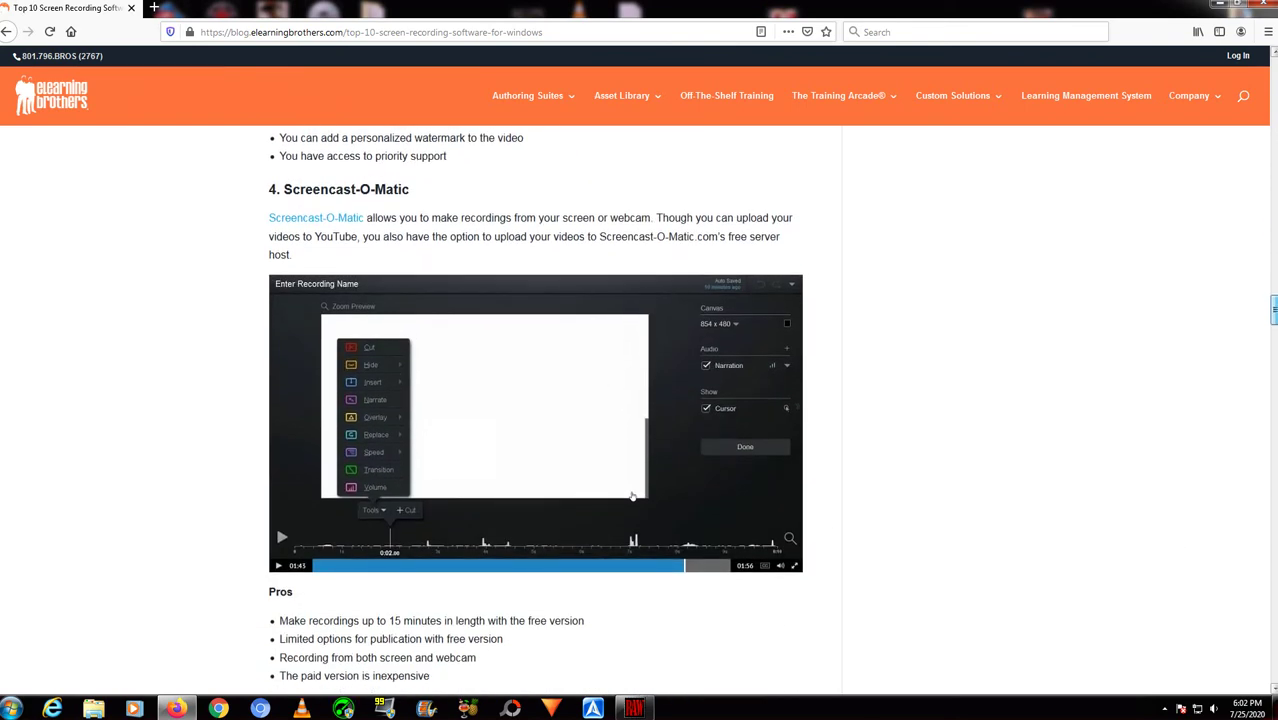
drag(1273, 310, 1273, 346)
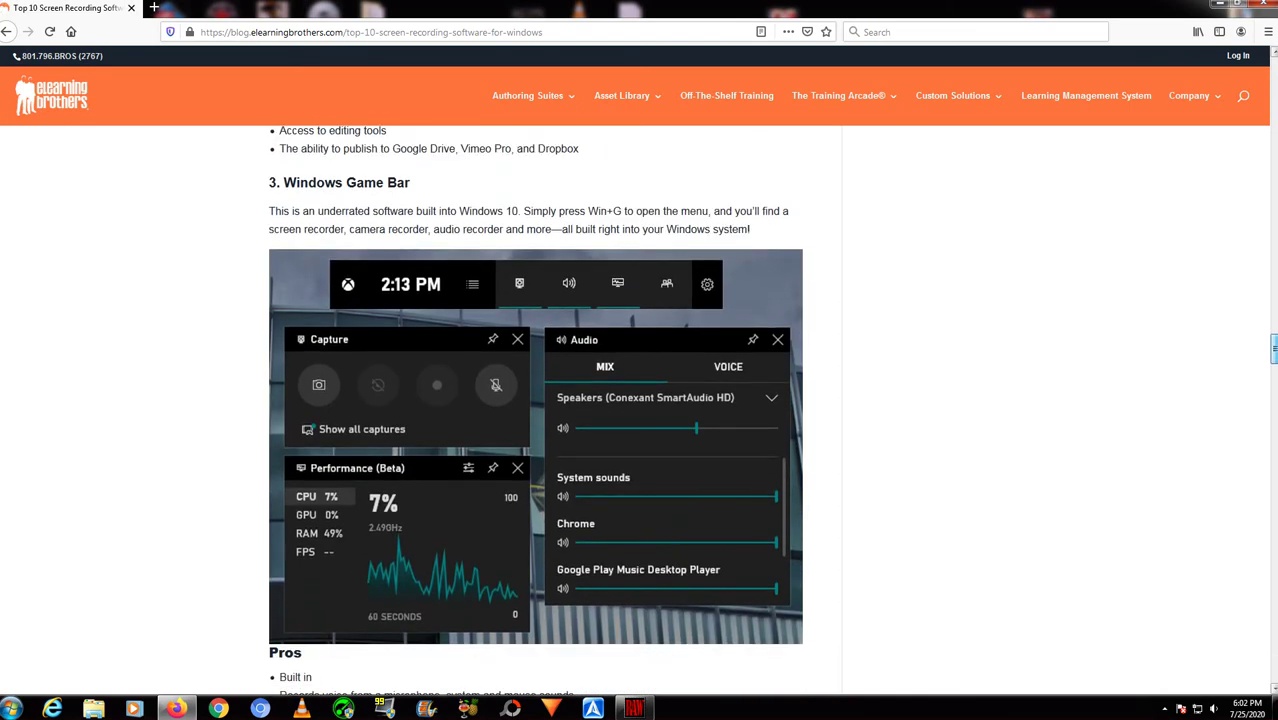
drag(1273, 346, 1253, 115)
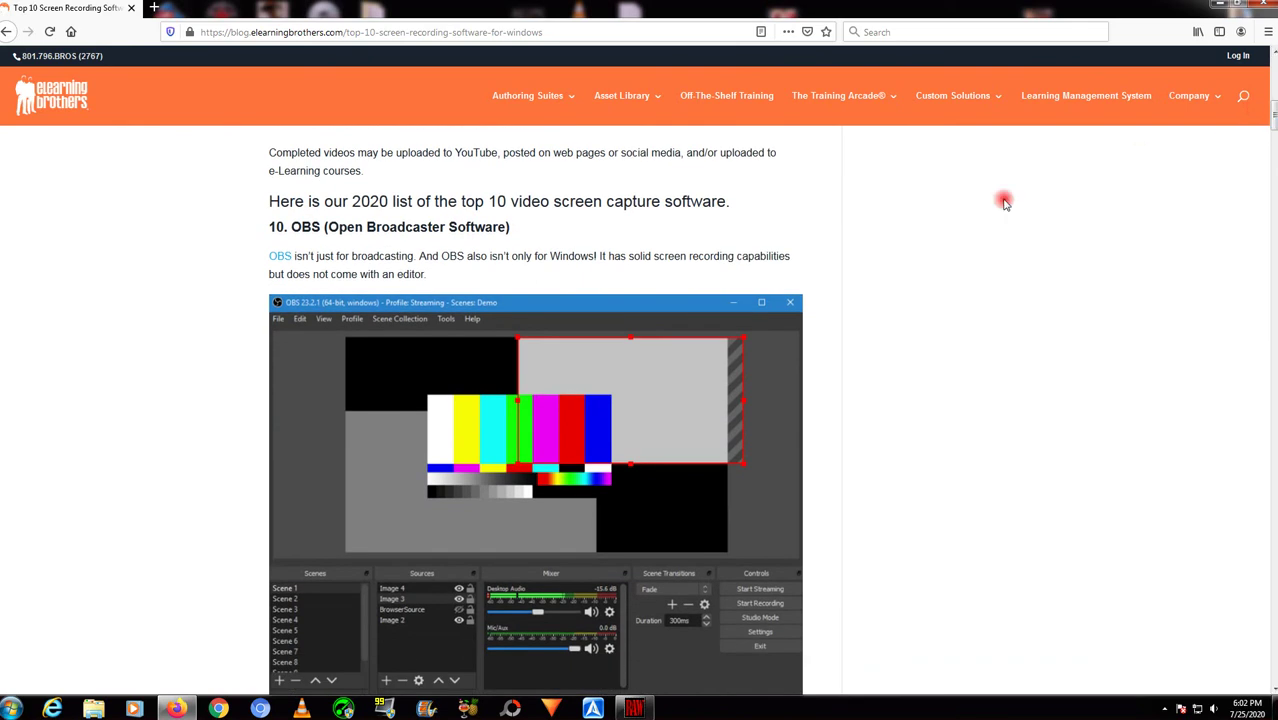
Open the OBS website from the article's number 10 entry, keeping only one copy of the page open.
click(281, 257)
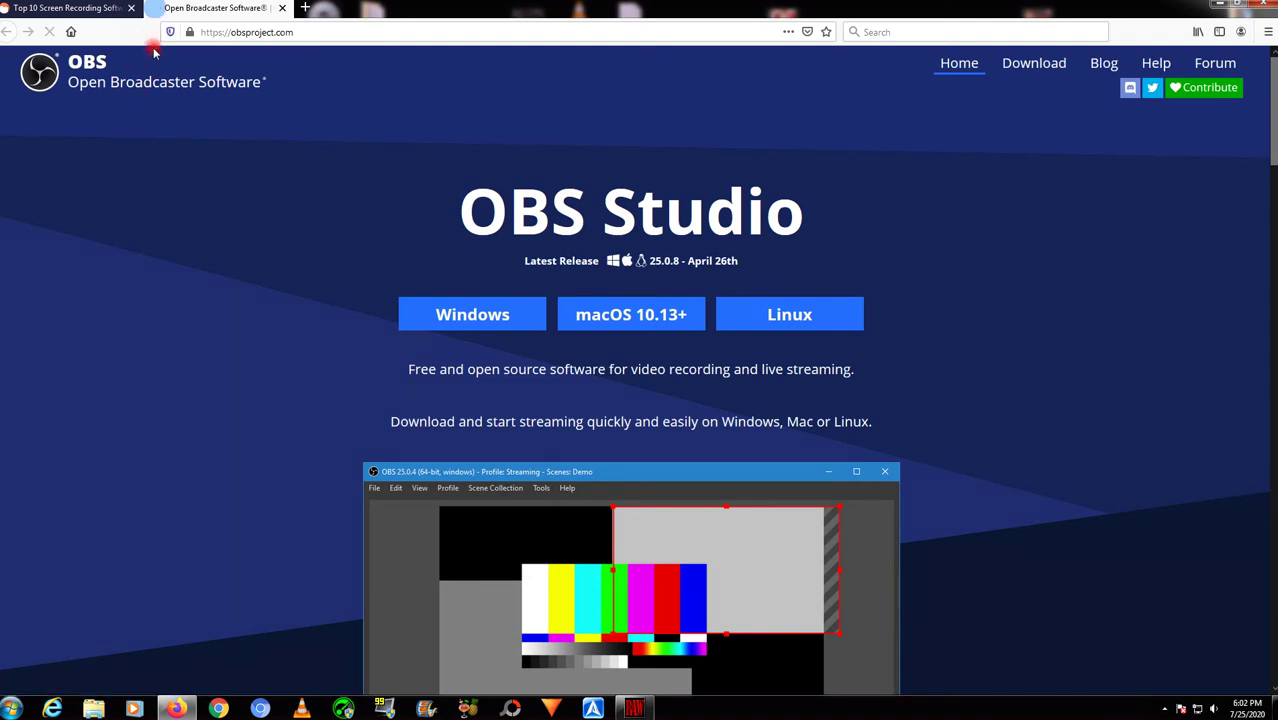
click(75, 8)
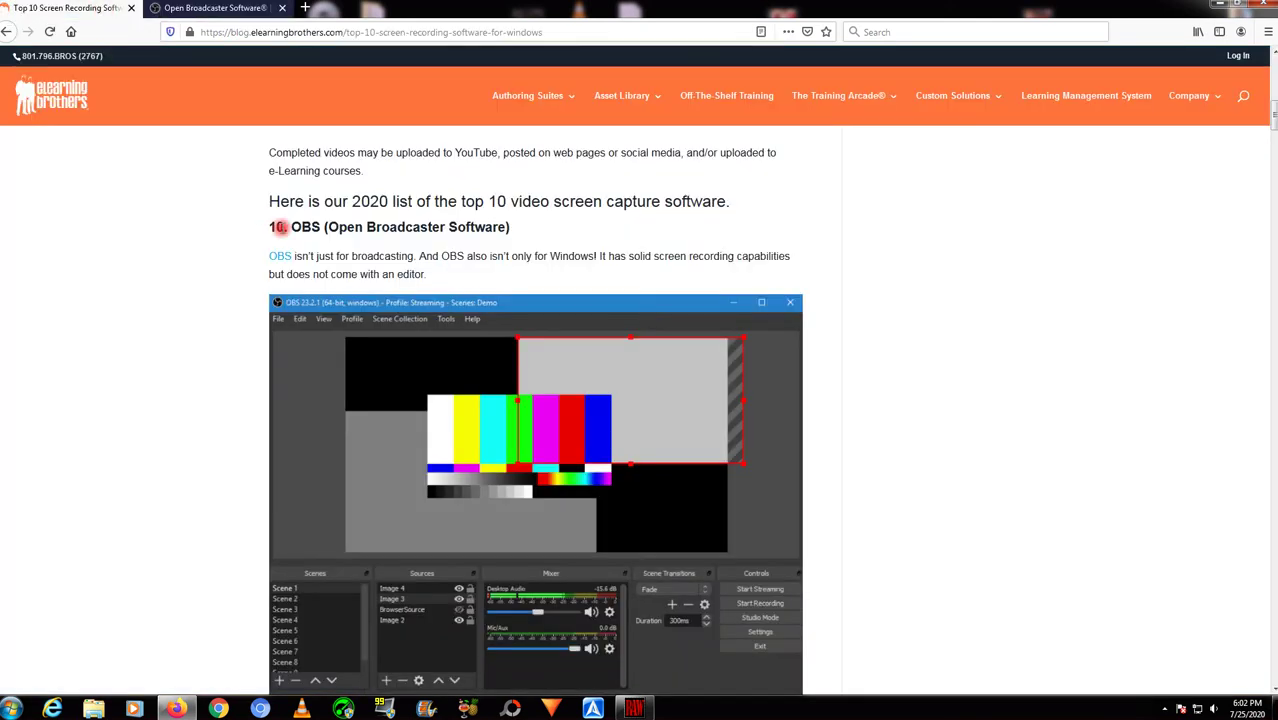
click(281, 258)
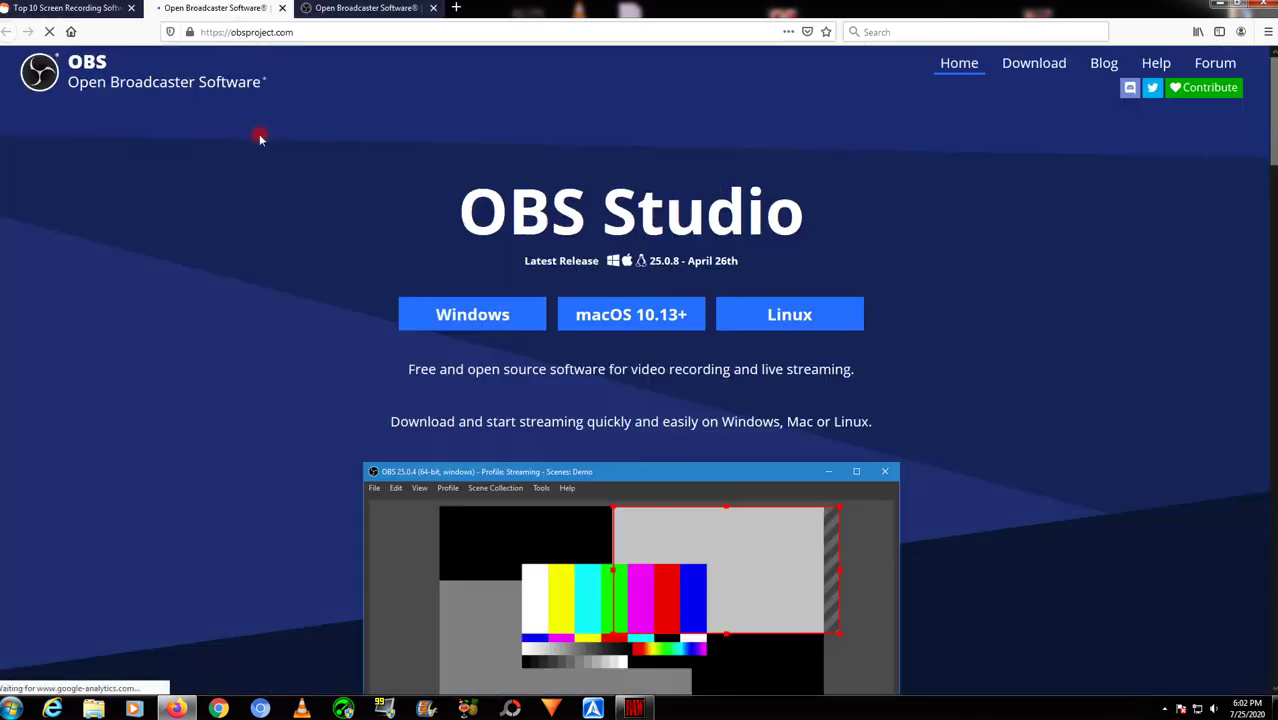
click(433, 8)
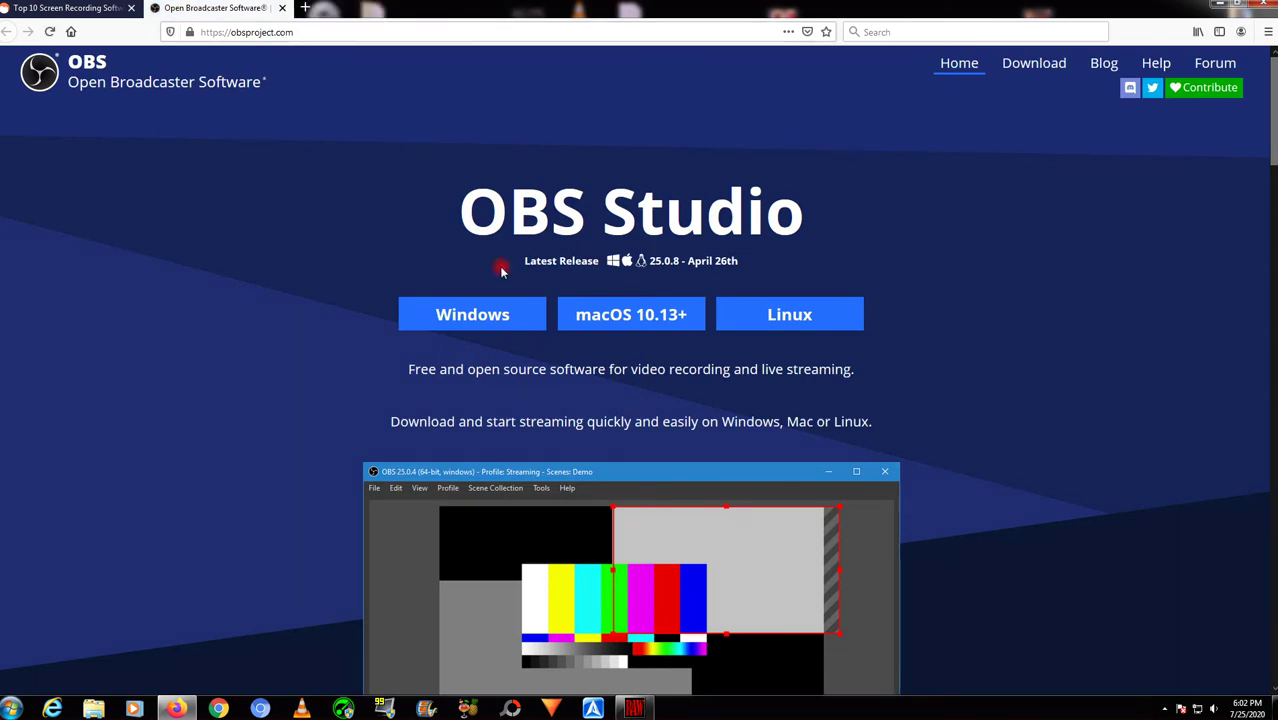
Download the Windows version of OBS Studio, save the installer file, and close the OBS home page.
click(495, 313)
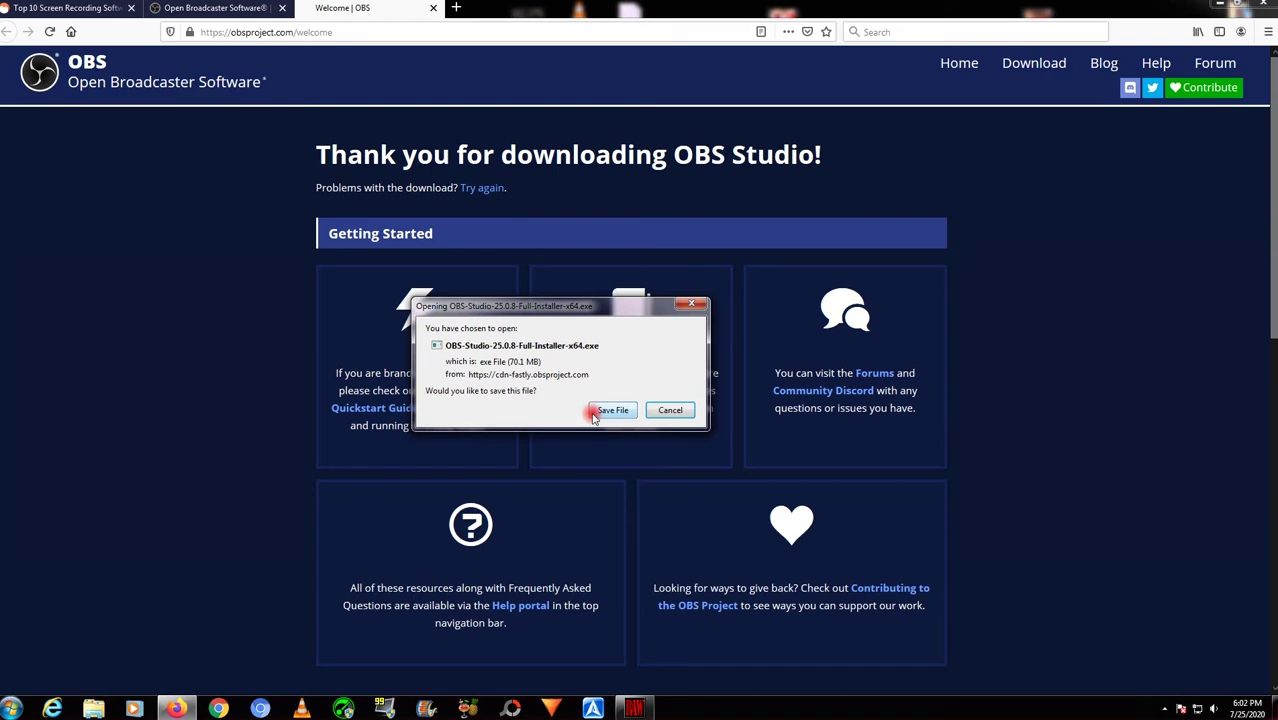
click(611, 411)
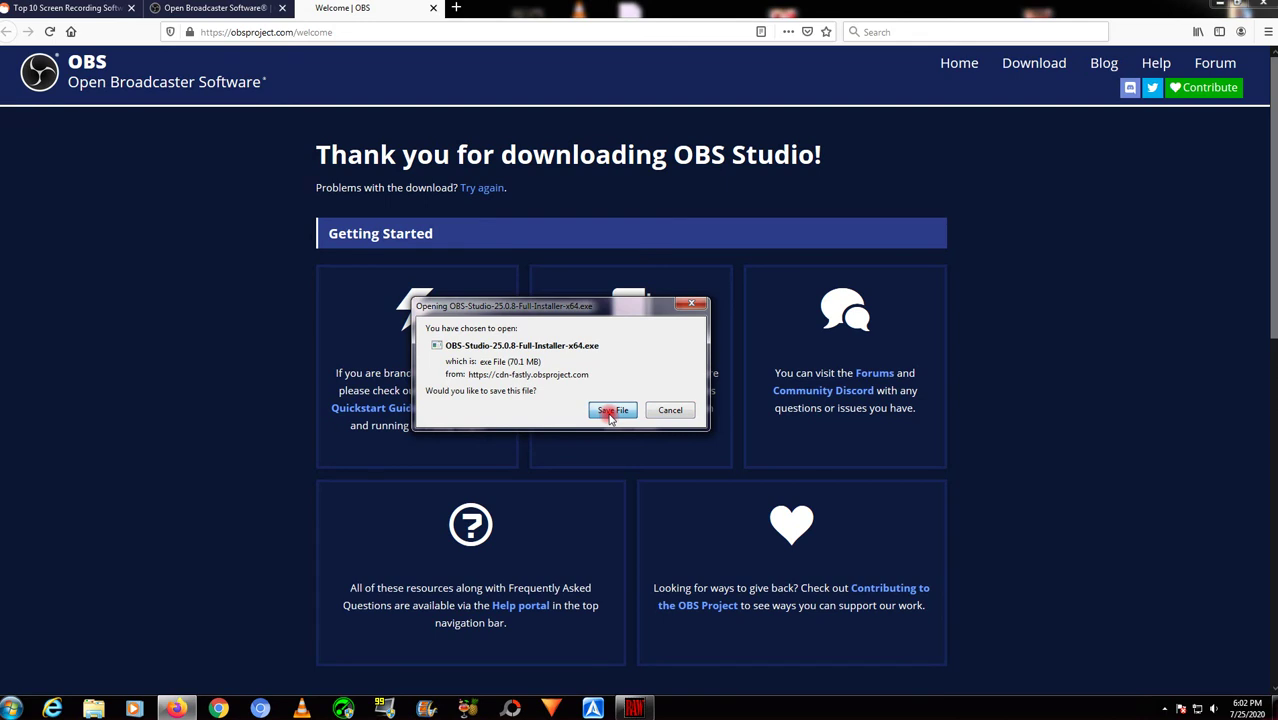
click(175, 9)
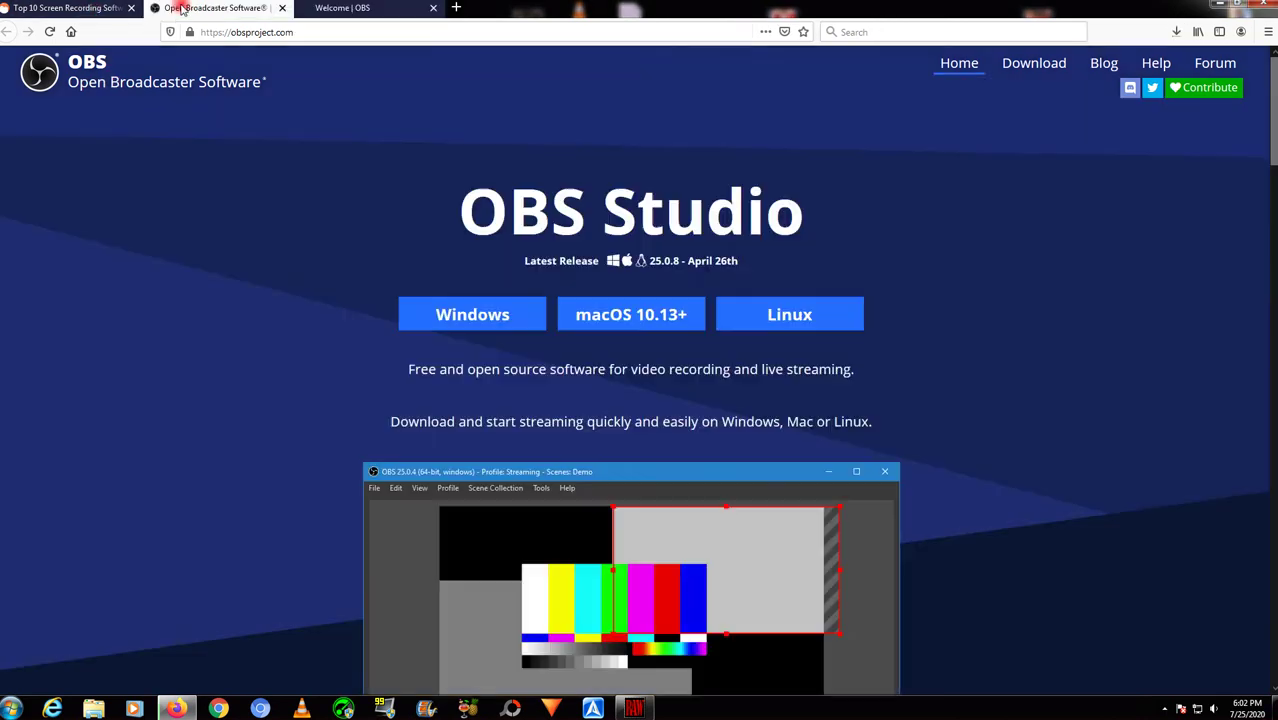
click(282, 8)
Return to the top 10 article and examine the pros and cons listed for OBS and the start of the Ezvid entry.
click(80, 8)
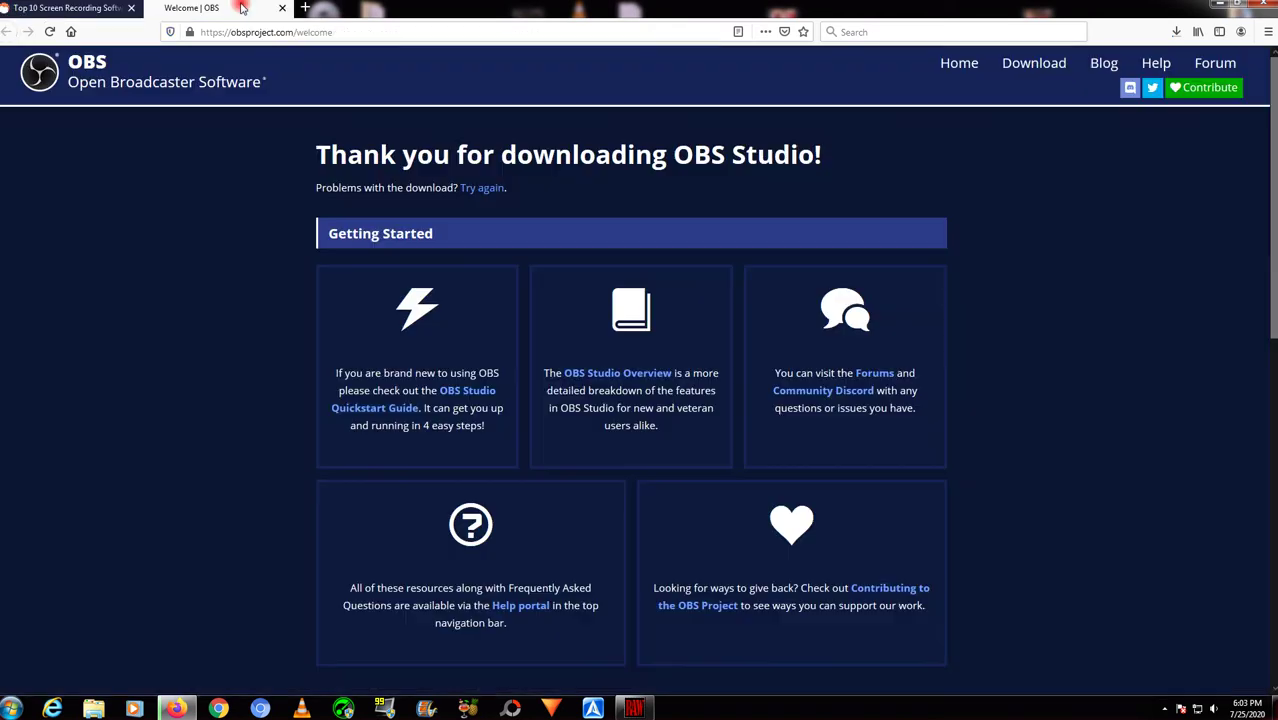
click(245, 10)
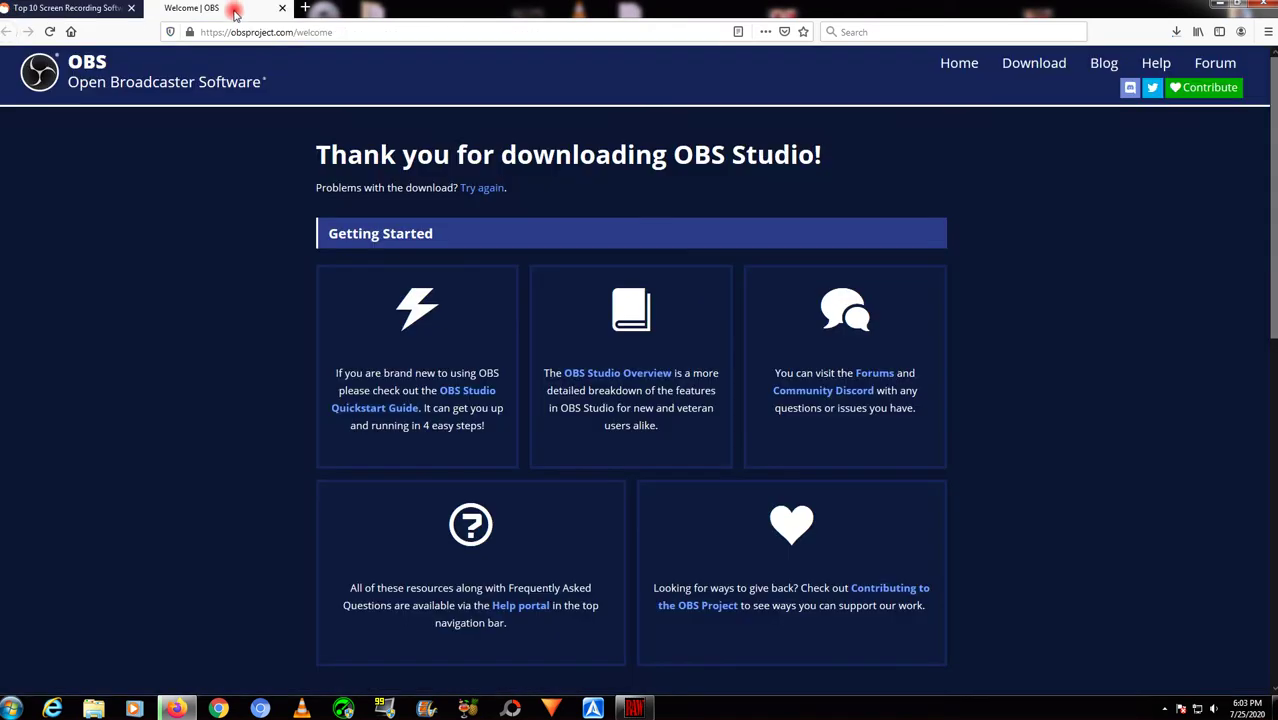
click(92, 8)
scroll(211, 442, down, 3)
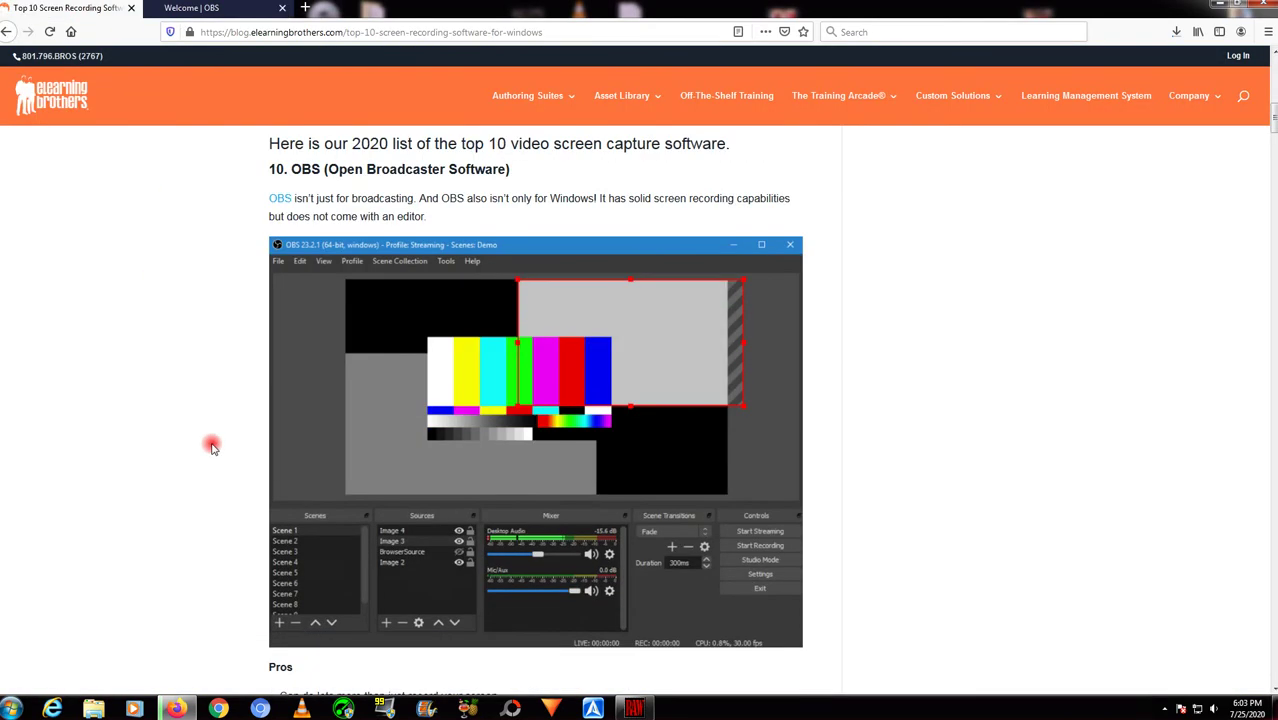
scroll(210, 485, down, 2)
scroll(214, 499, up, 2)
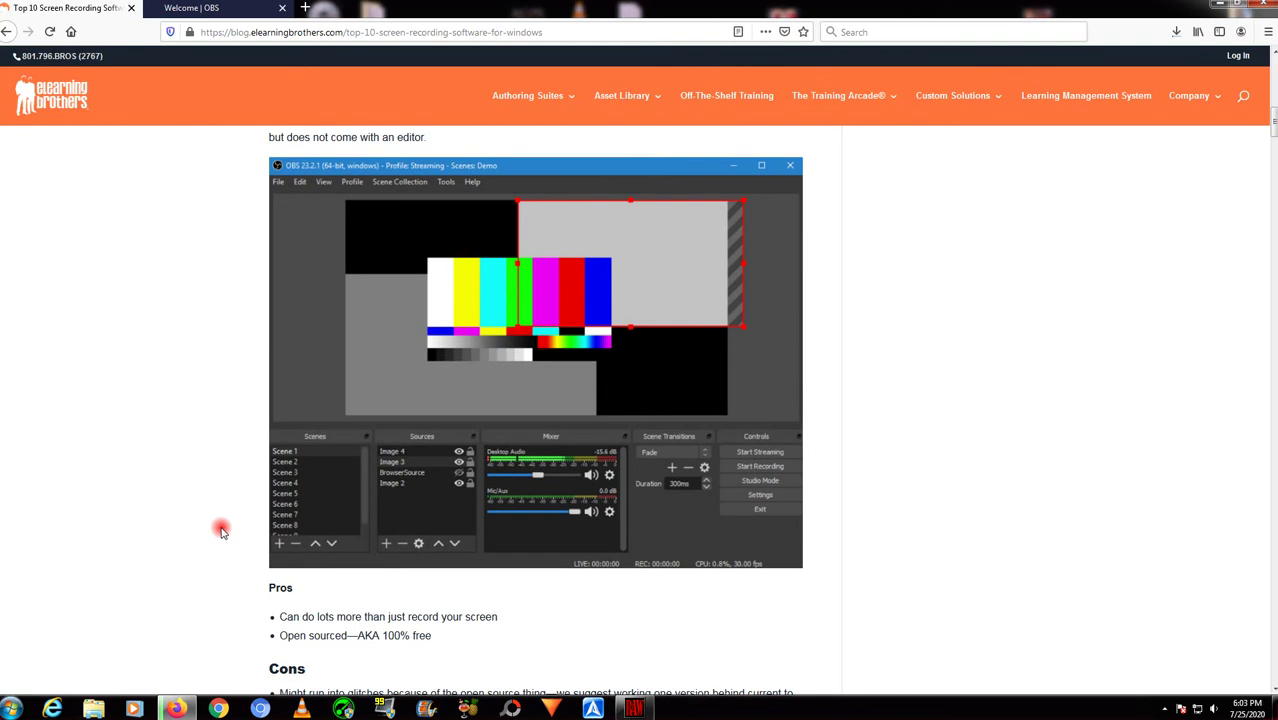
scroll(468, 531, down, 3)
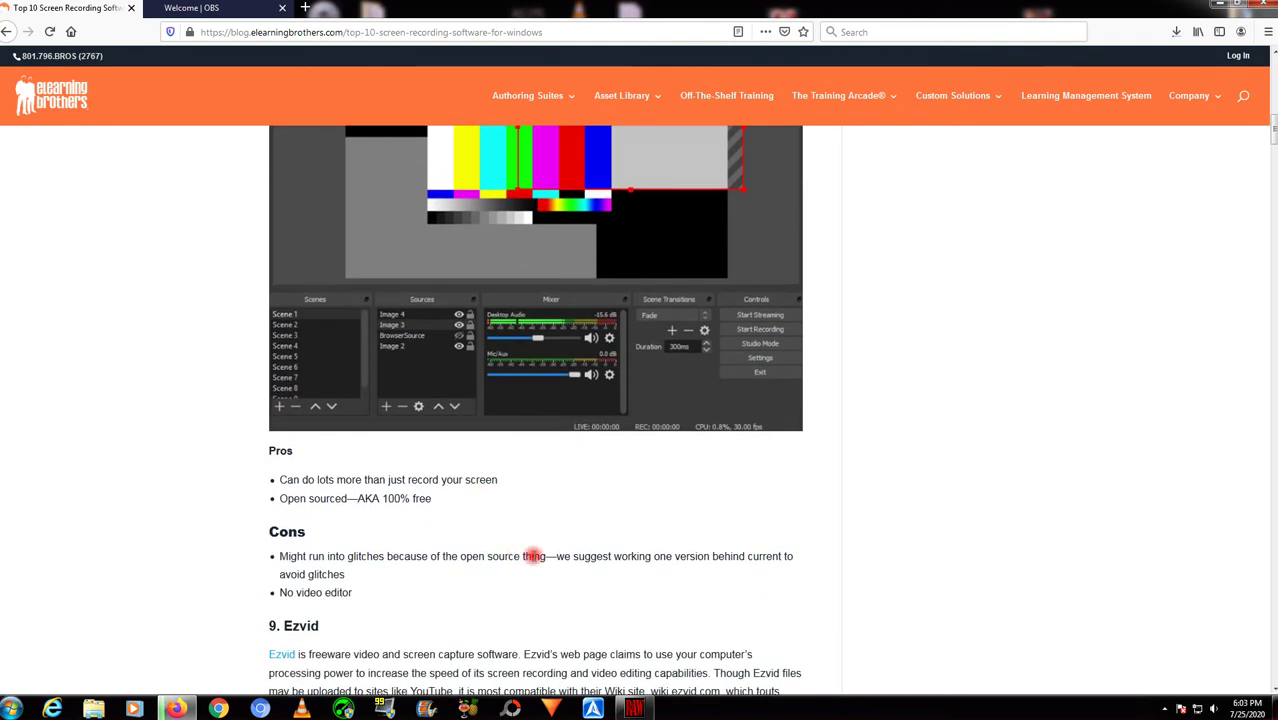
scroll(553, 546, down, 4)
scroll(524, 511, up, 8)
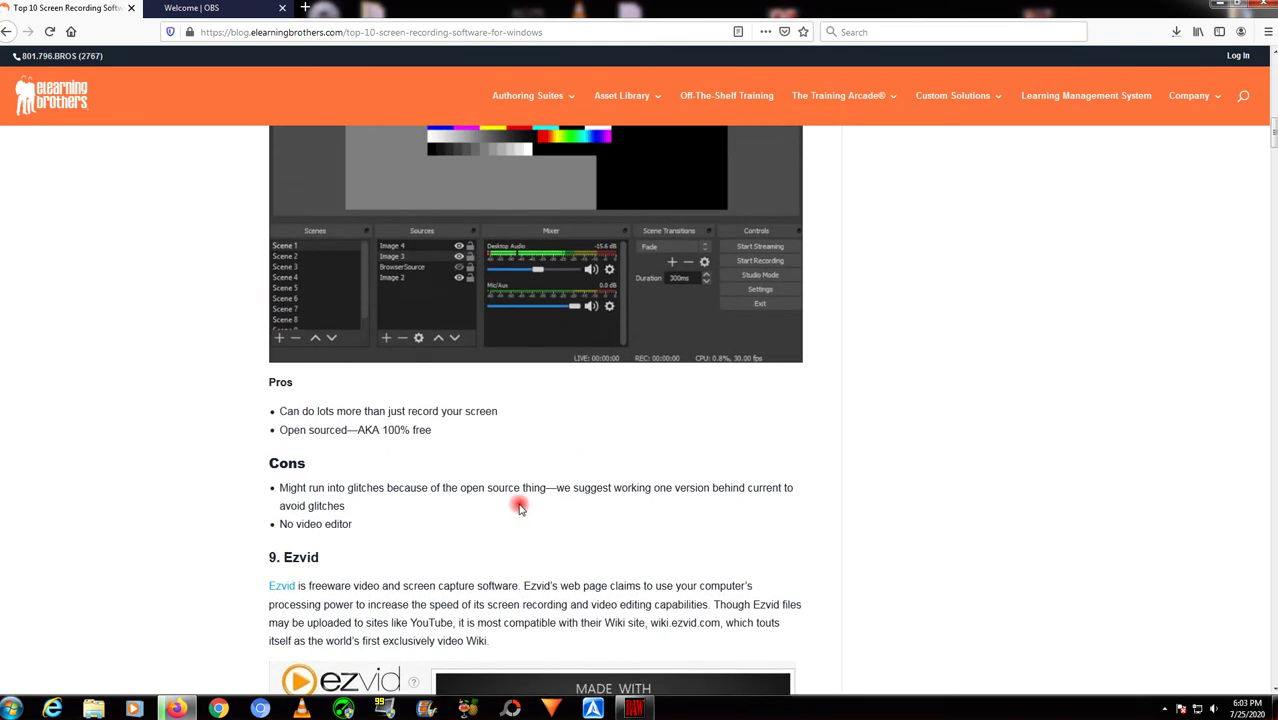
Check the progress of the OBS Studio installer download in the browser.
scroll(510, 510, up, 7)
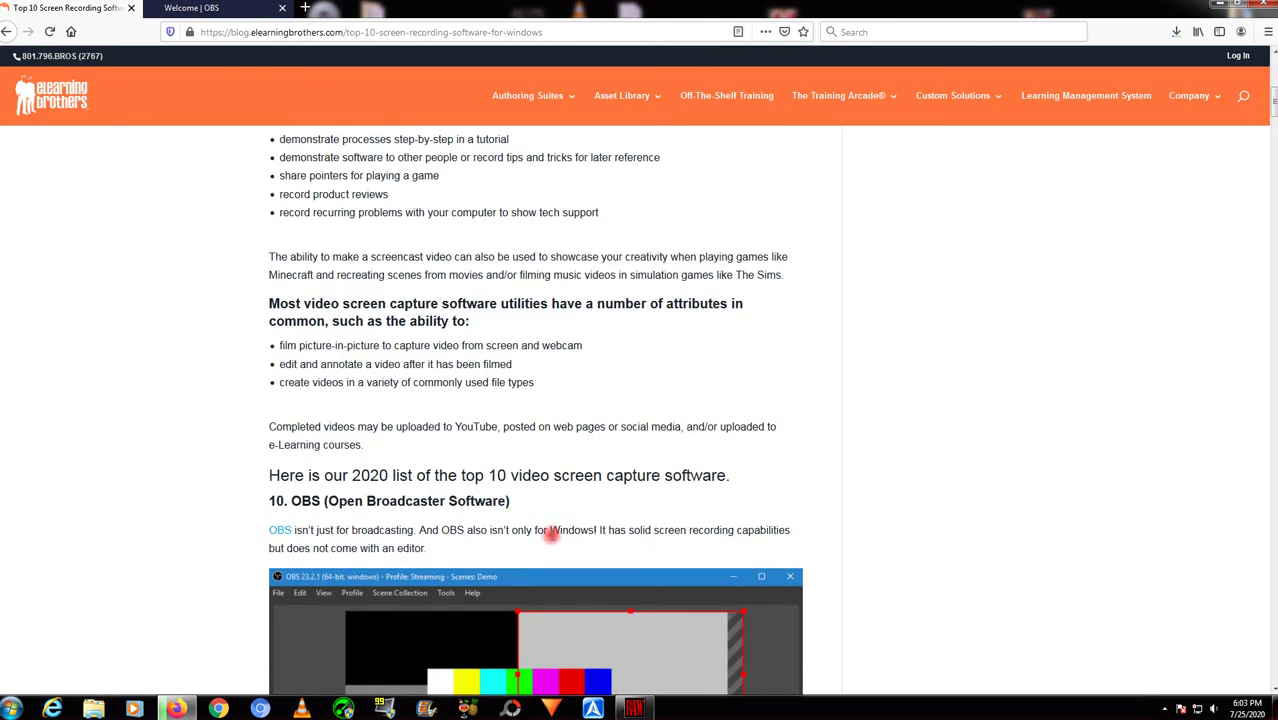
scroll(550, 535, down, 3)
click(1177, 32)
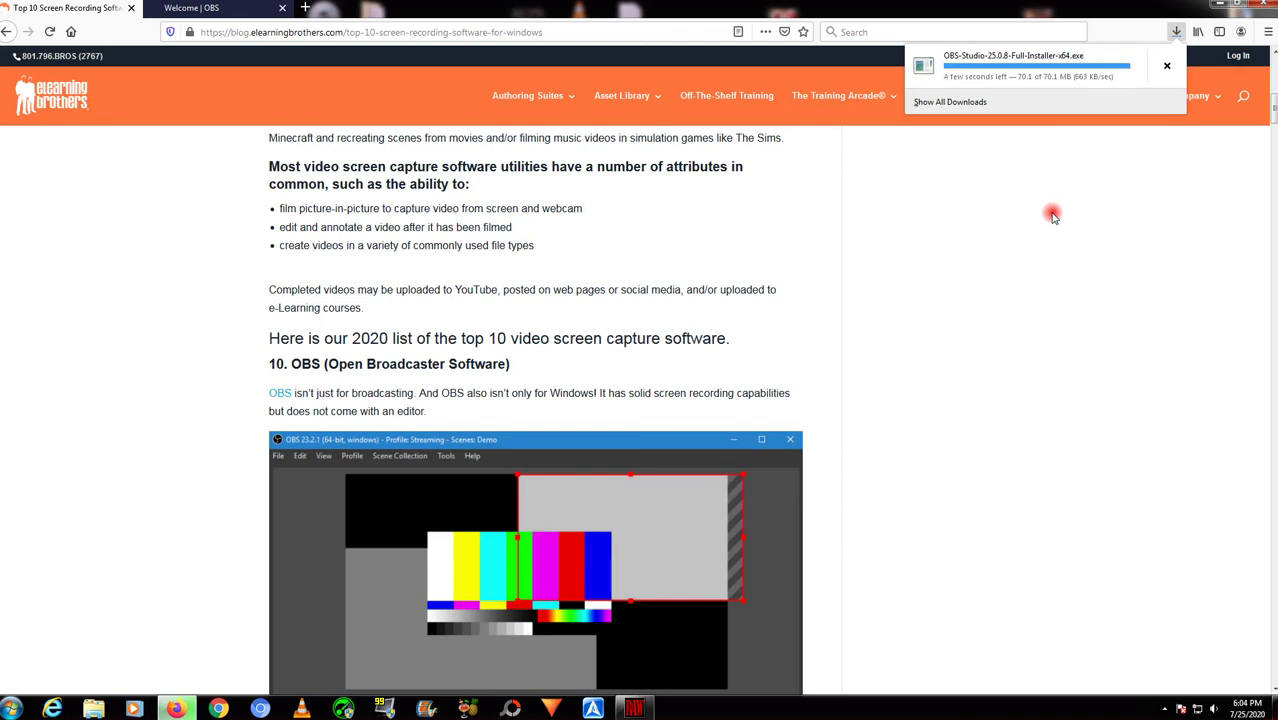
Move the downloaded OBS Studio installer from its download folder to the desktop and refresh the desktop.
click(1167, 70)
right_click(158, 395)
click(217, 604)
key(super+d)
right_click(624, 337)
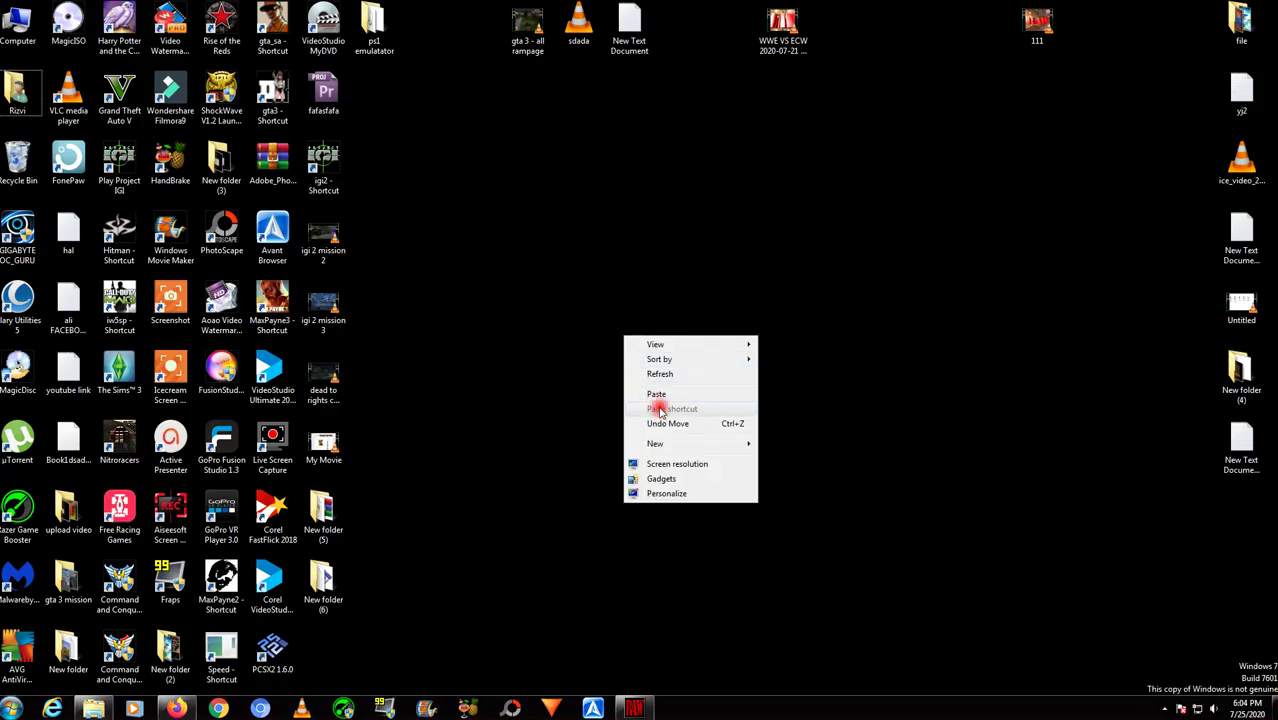
click(659, 393)
right_click(672, 431)
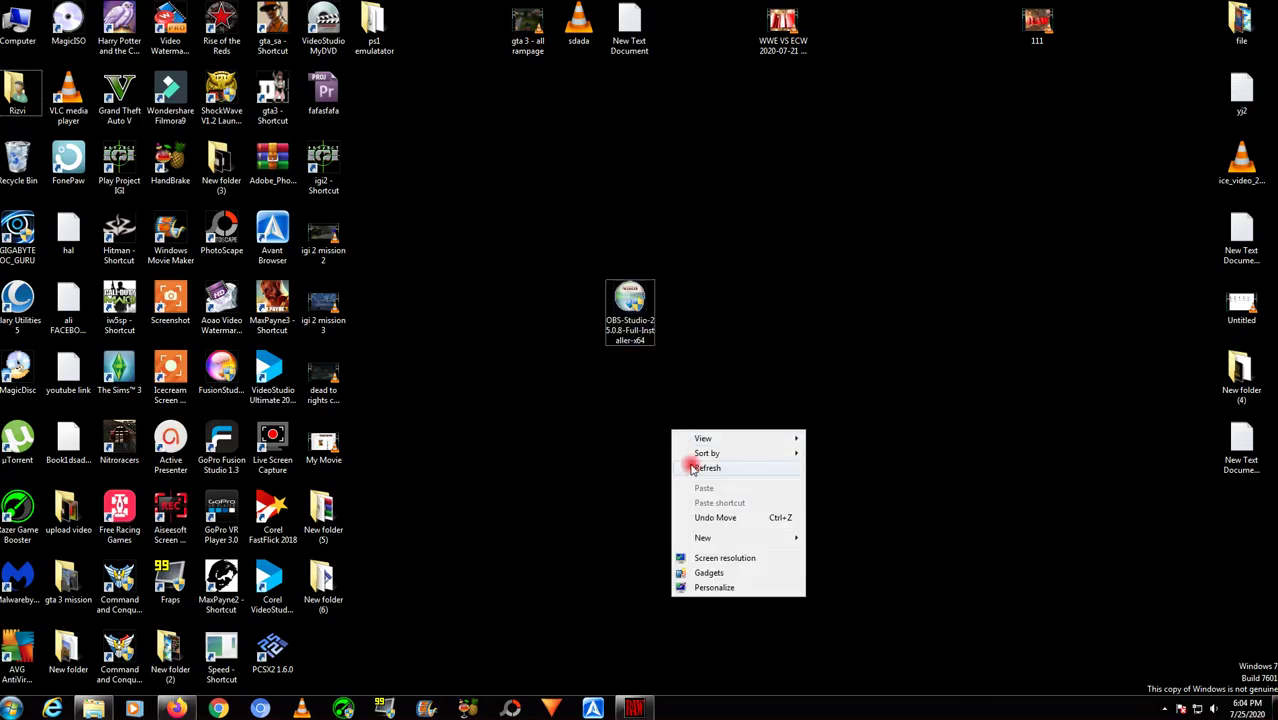
click(694, 467)
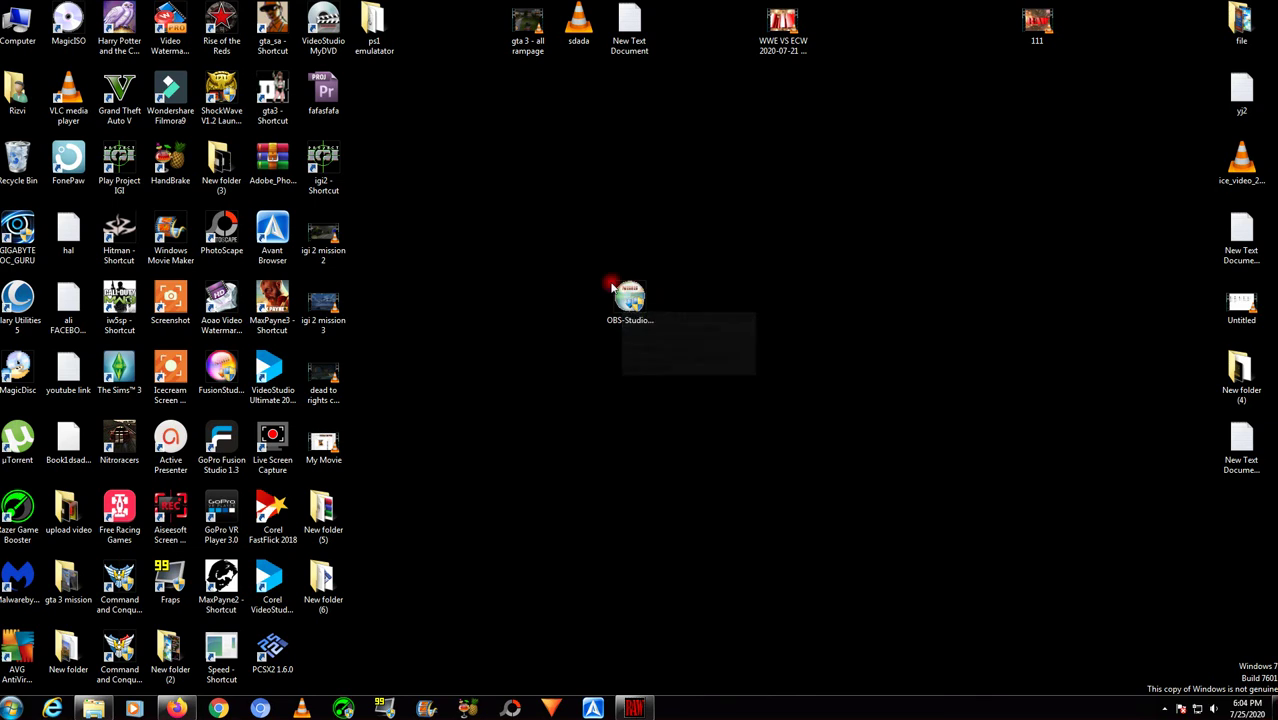
Run the OBS Studio 25.0.8 installer with the default destination folder and finish the setup with the launch option cleared.
click(636, 308)
double_click(636, 308)
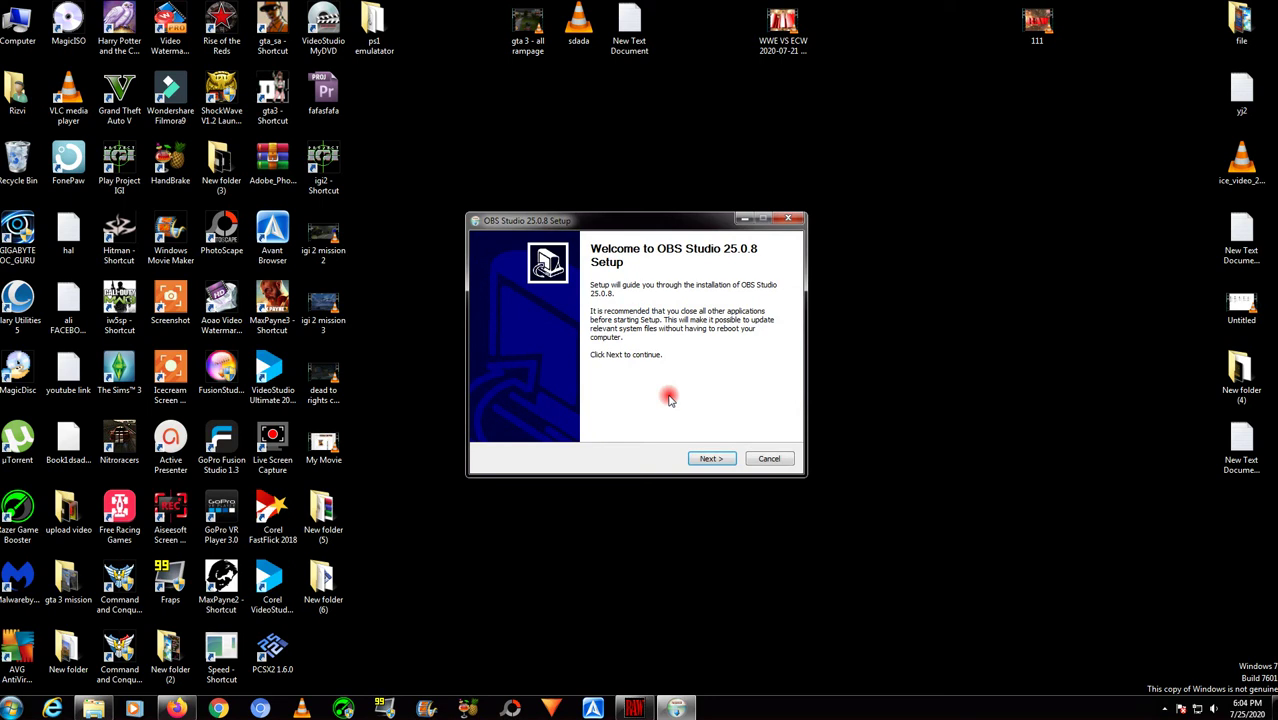
click(711, 459)
click(707, 460)
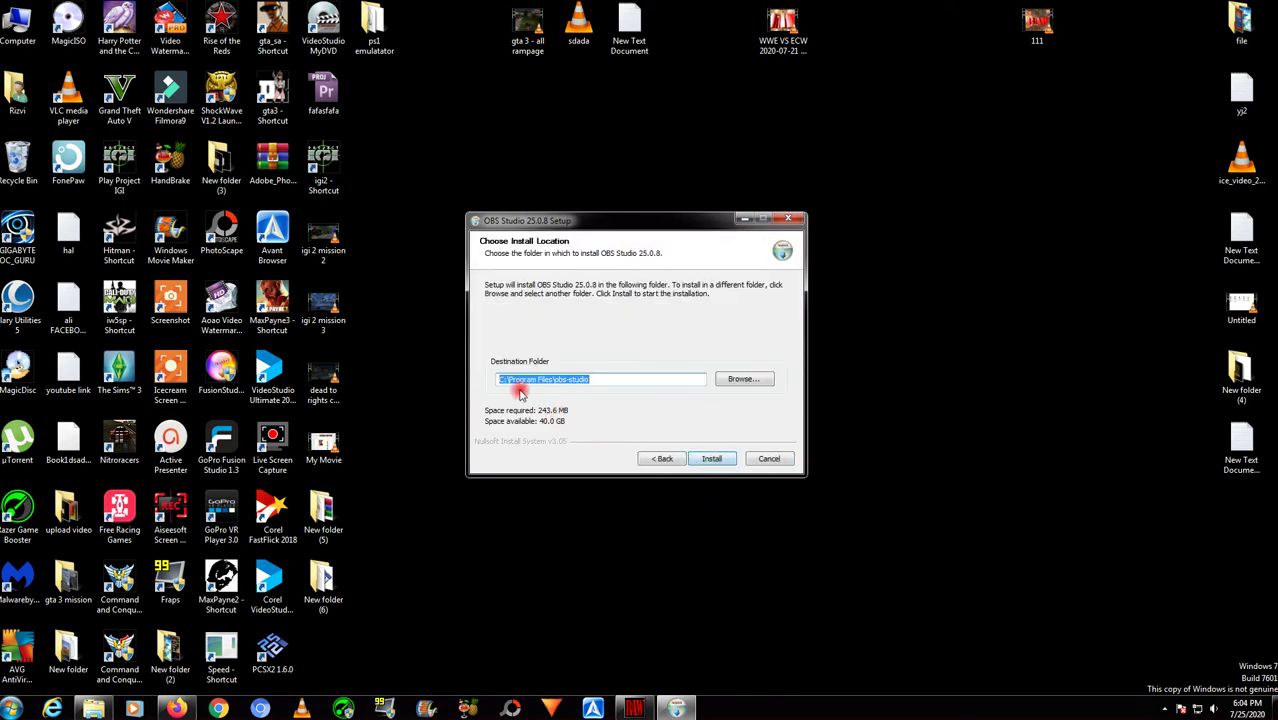
click(712, 459)
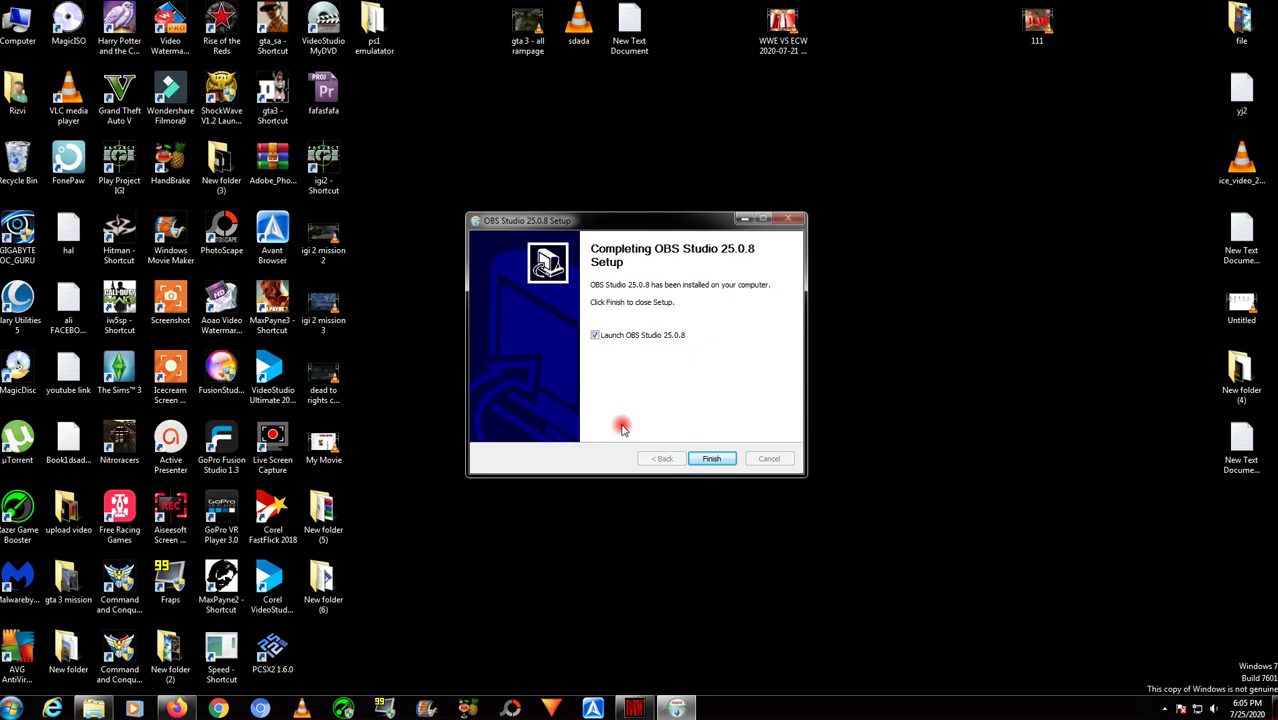
click(628, 336)
click(711, 458)
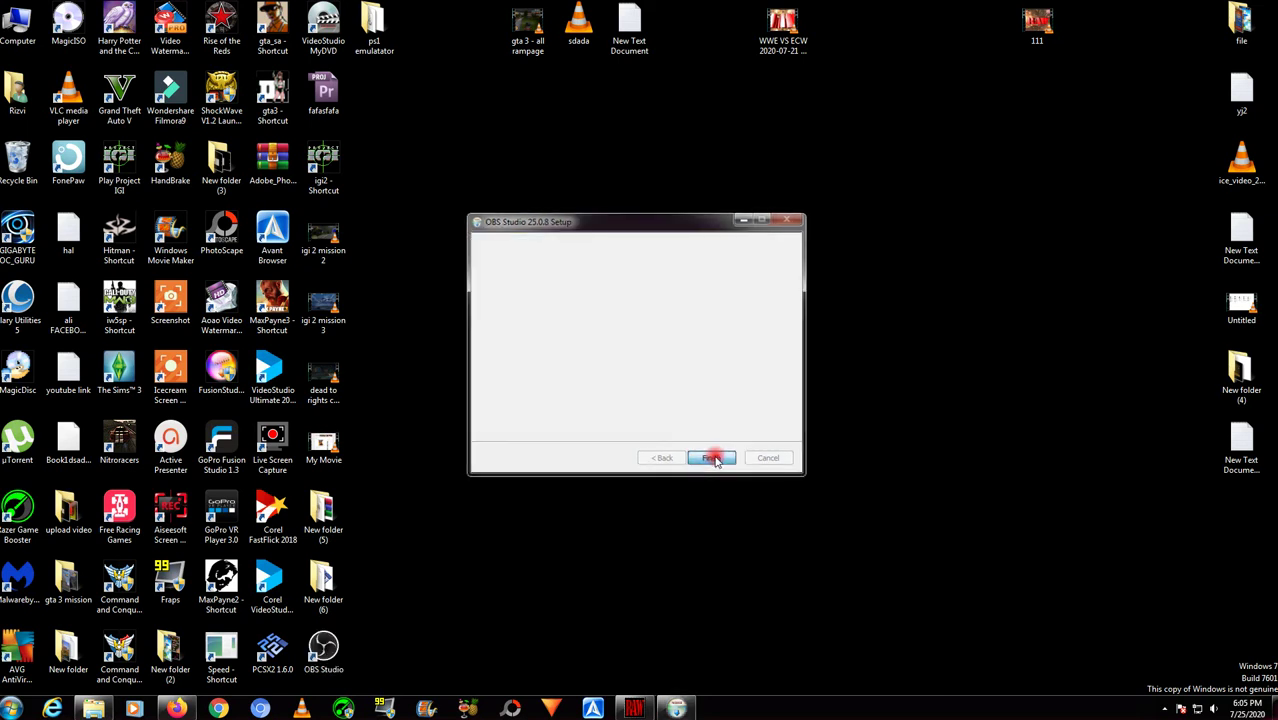
Refresh the desktop and try to start OBS Studio from its new desktop shortcut.
drag(641, 401, 525, 277)
right_click(525, 277)
click(579, 326)
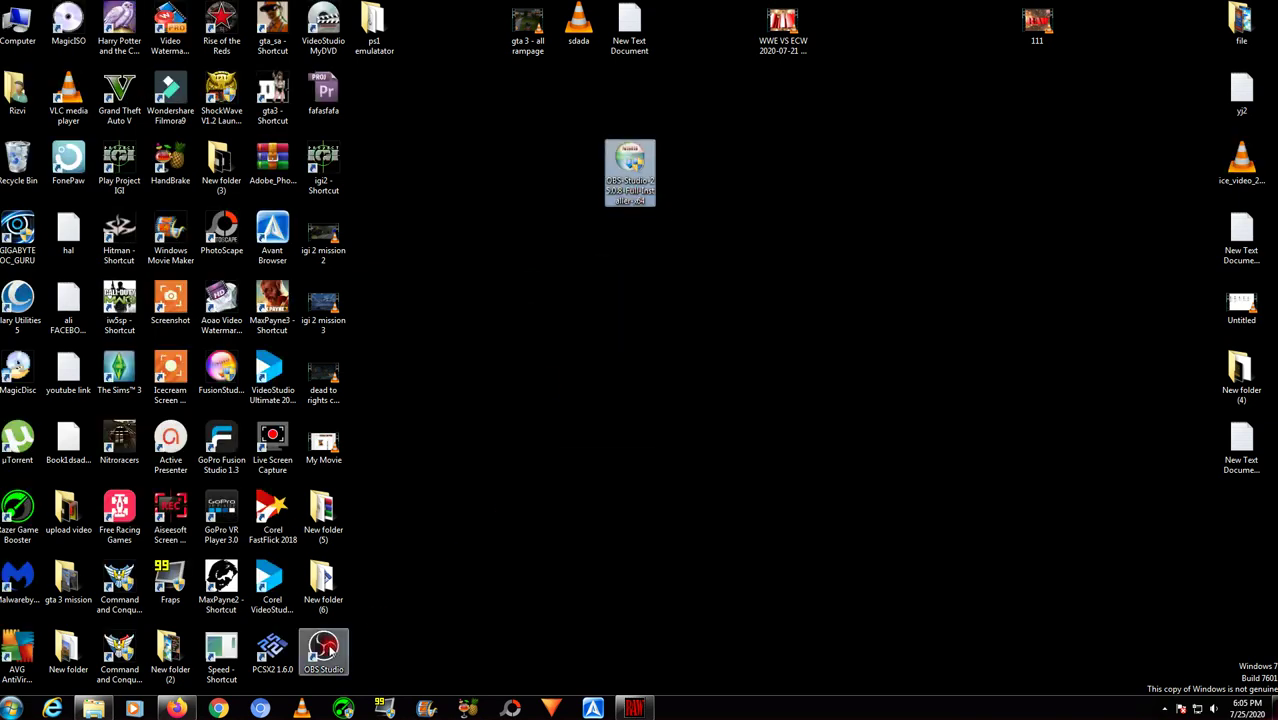
click(323, 652)
double_click(328, 648)
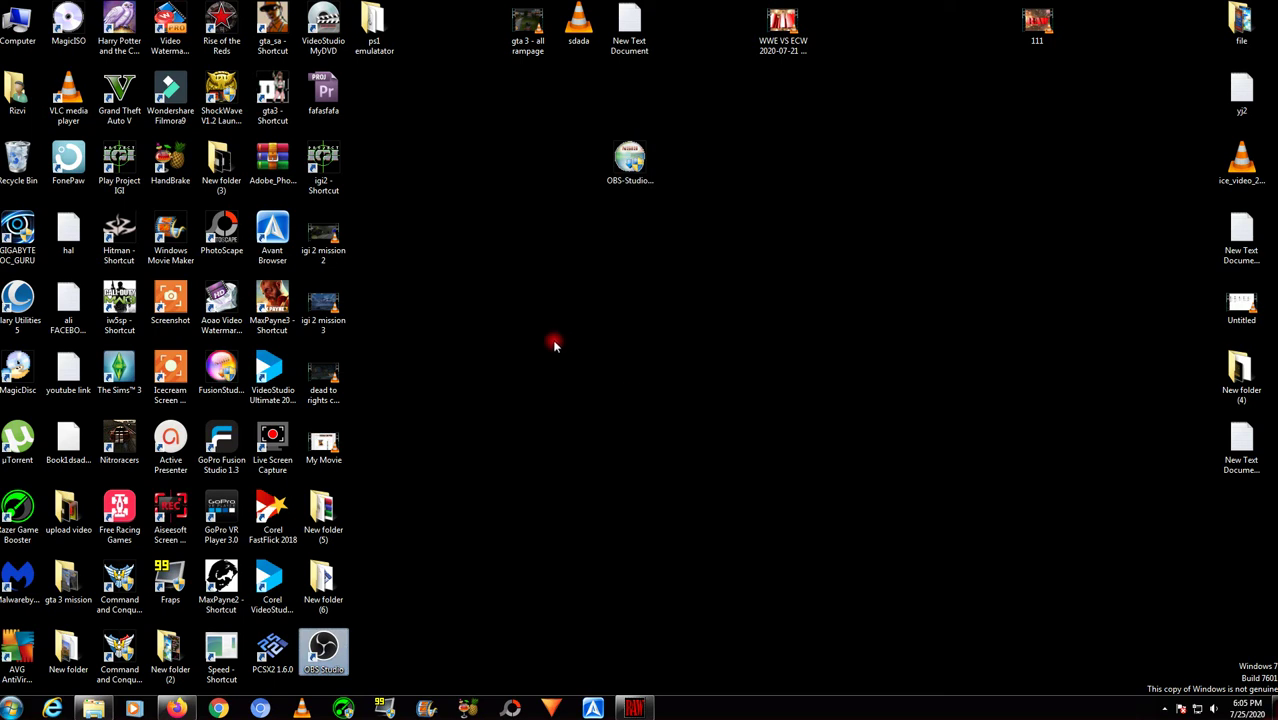
Start OBS Studio again from its desktop shortcut, choosing to launch it anyway despite the instance already running.
right_click(561, 289)
click(577, 316)
right_click(573, 291)
click(595, 326)
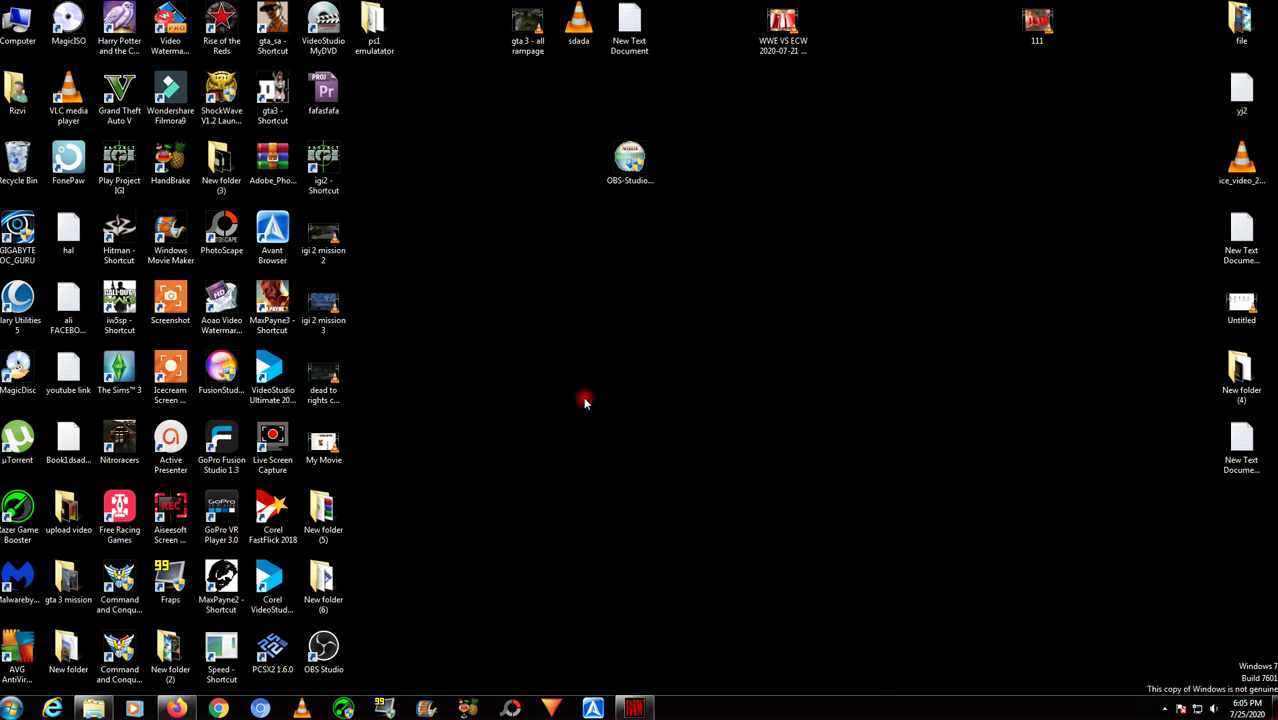
right_click(578, 311)
click(590, 344)
double_click(331, 661)
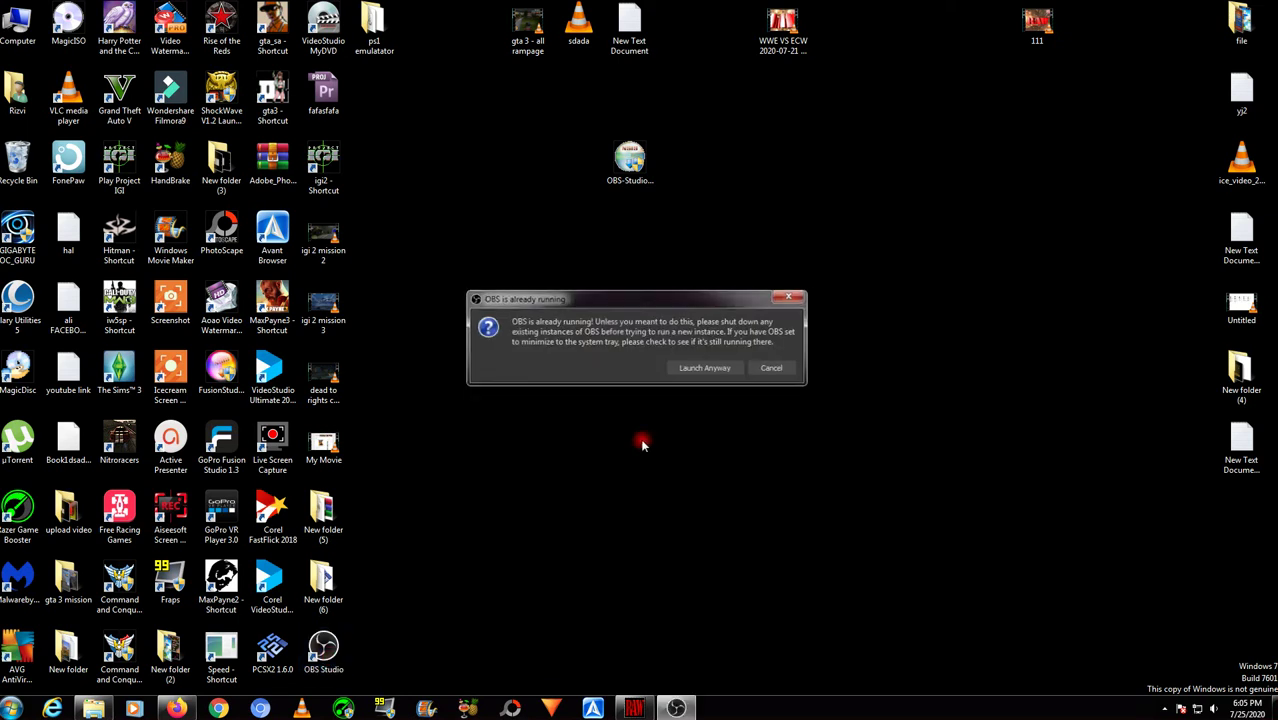
click(709, 372)
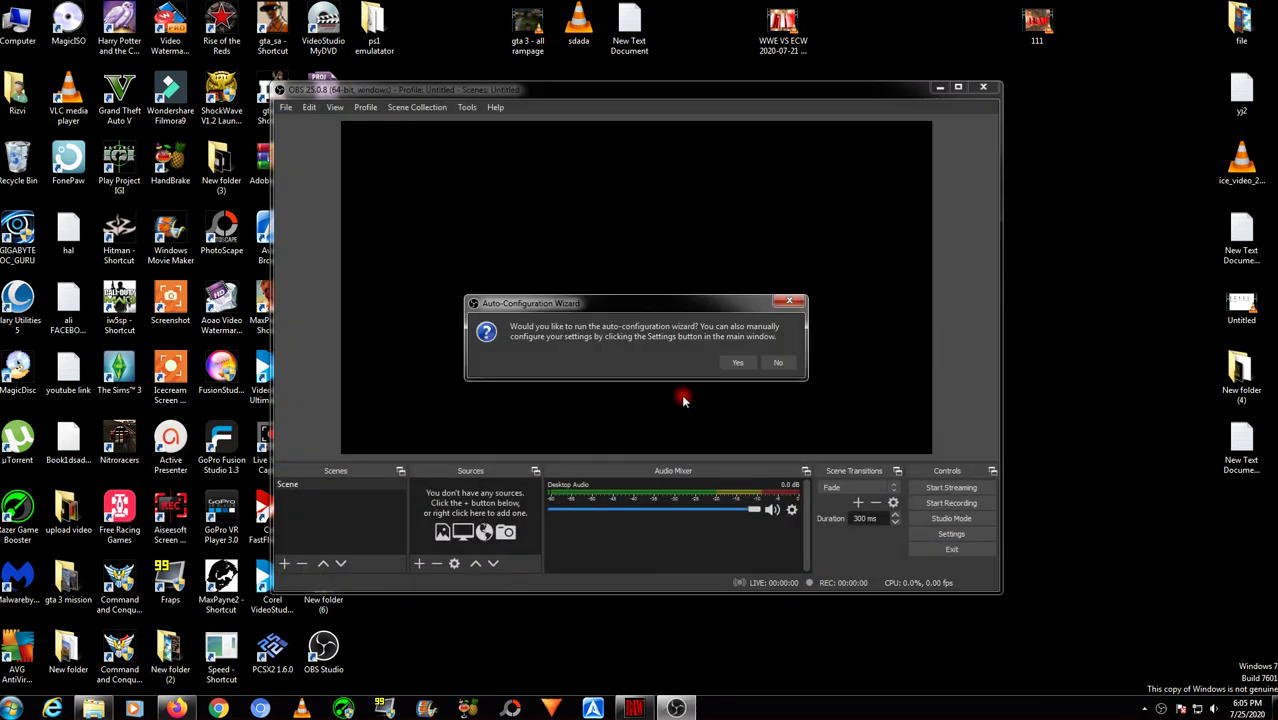
Run the auto-configuration wizard optimized for streaming with default video settings, trying the Custom service before choosing Twitch.
click(742, 364)
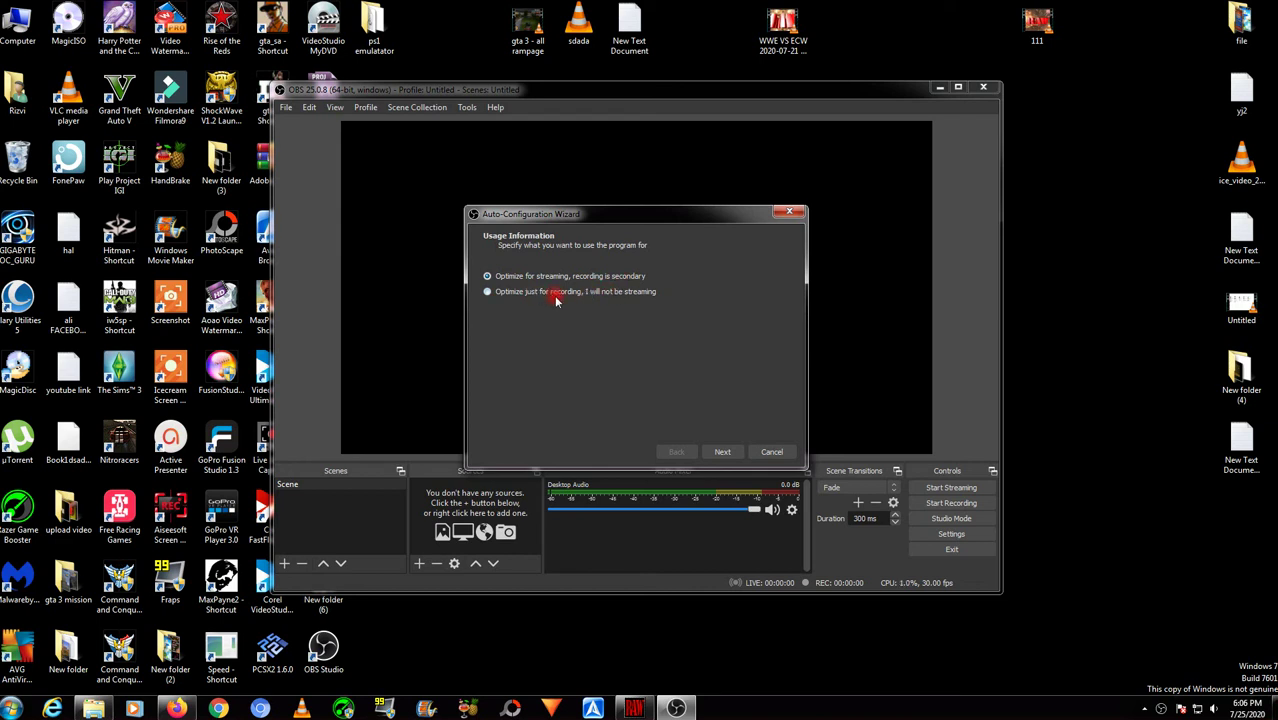
click(724, 452)
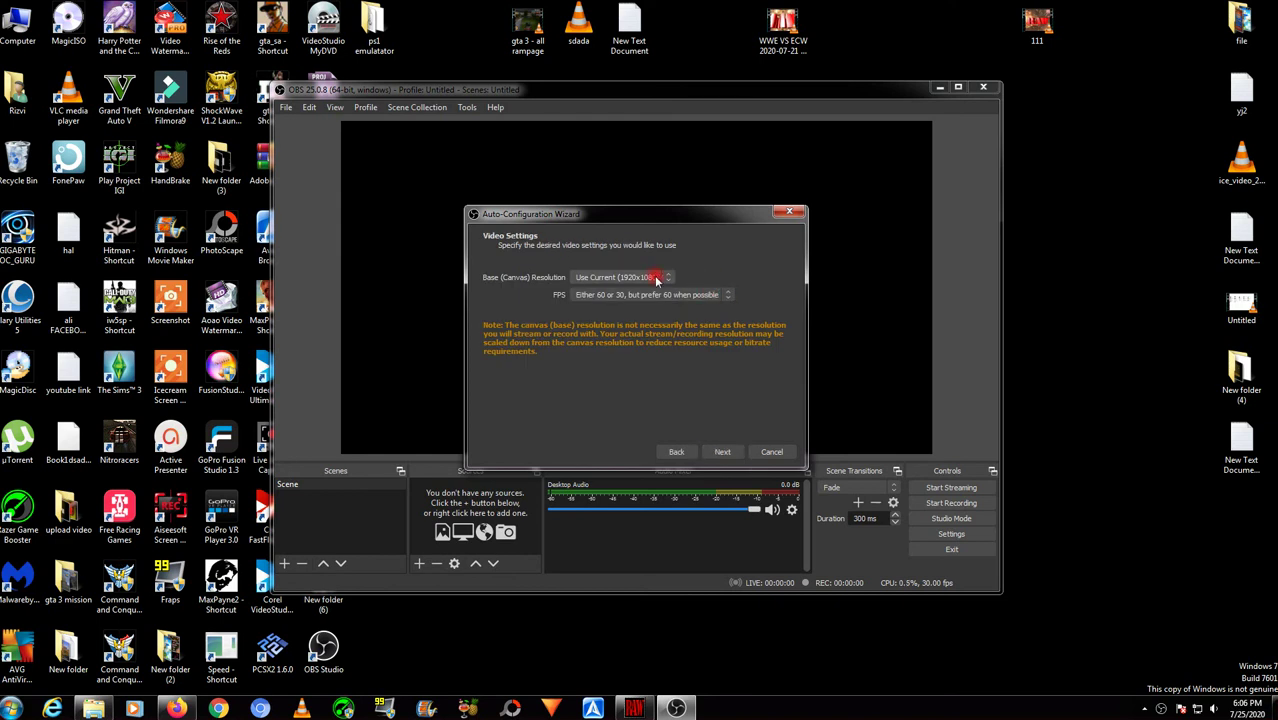
click(723, 455)
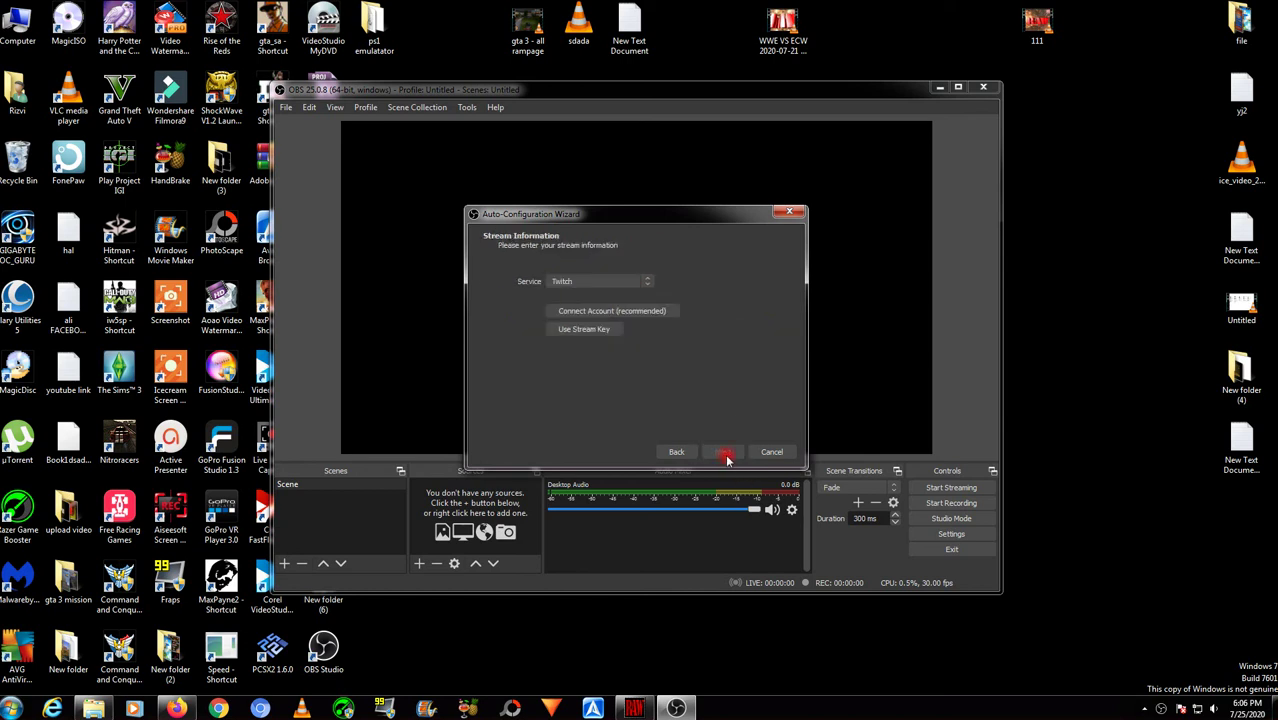
click(645, 283)
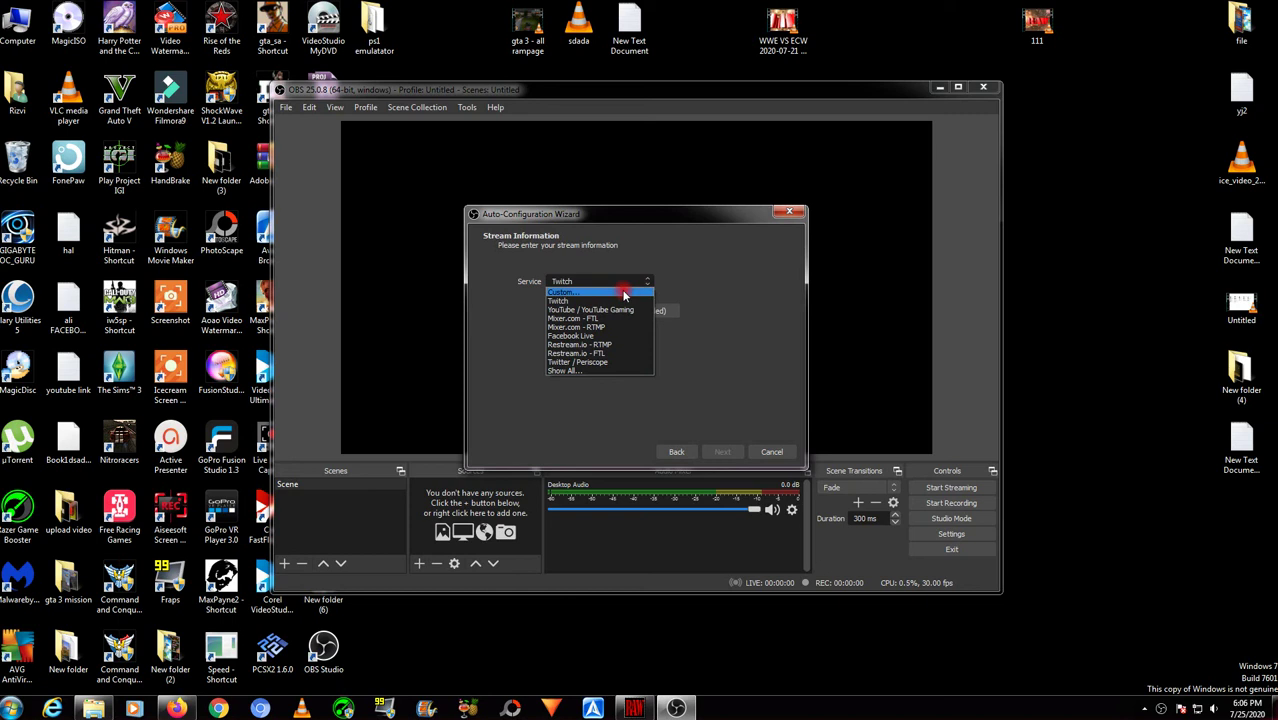
click(624, 293)
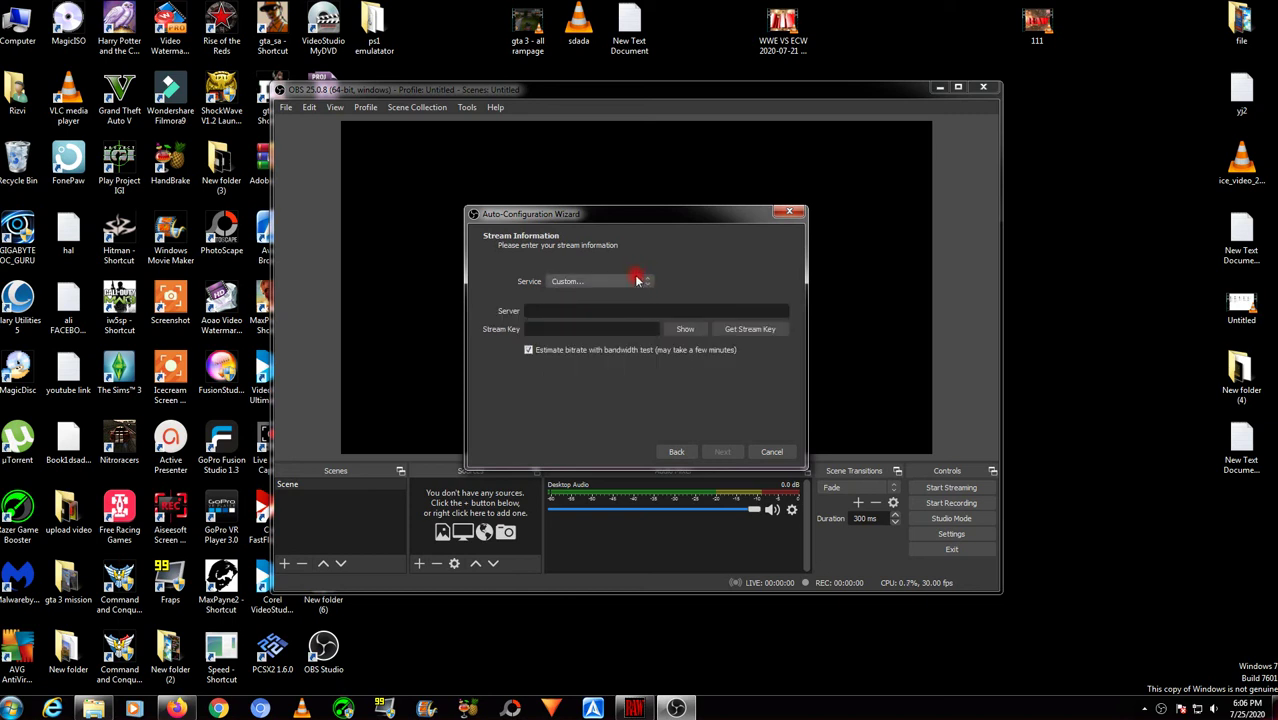
click(651, 287)
click(623, 302)
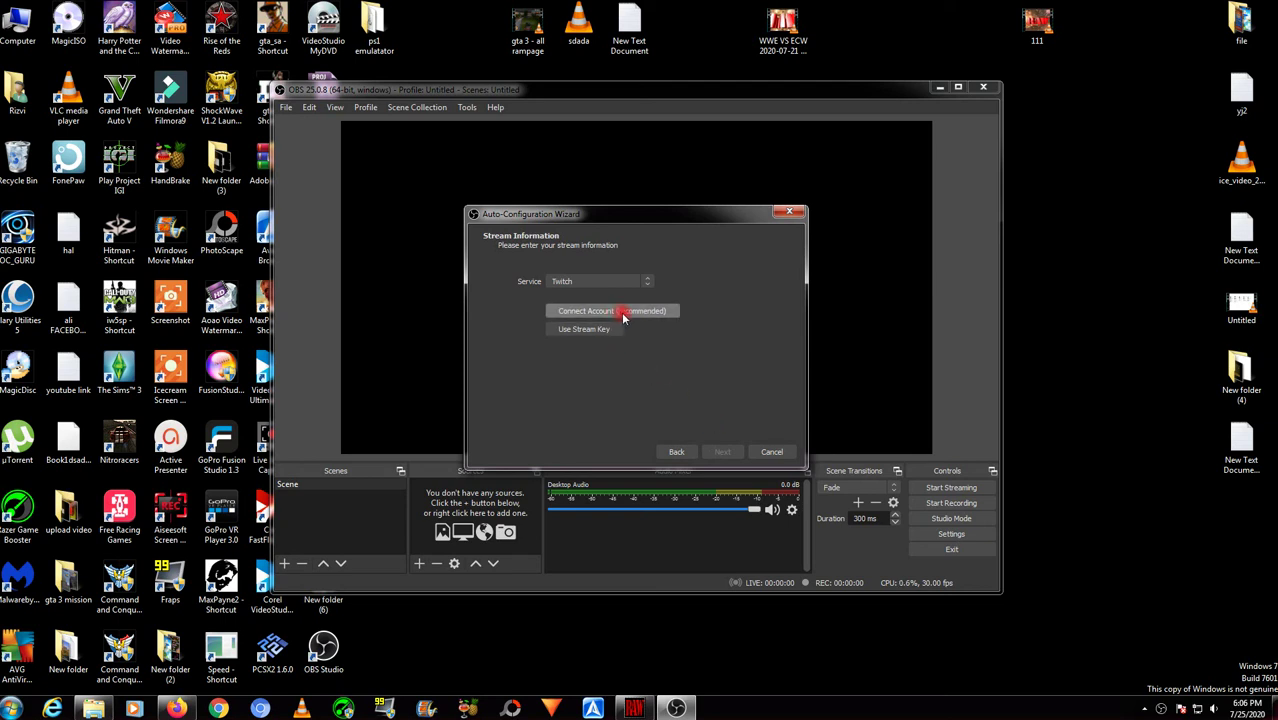
Try to connect a Twitch account in the auto-configuration wizard, and cancel both the connection and the wizard.
click(623, 312)
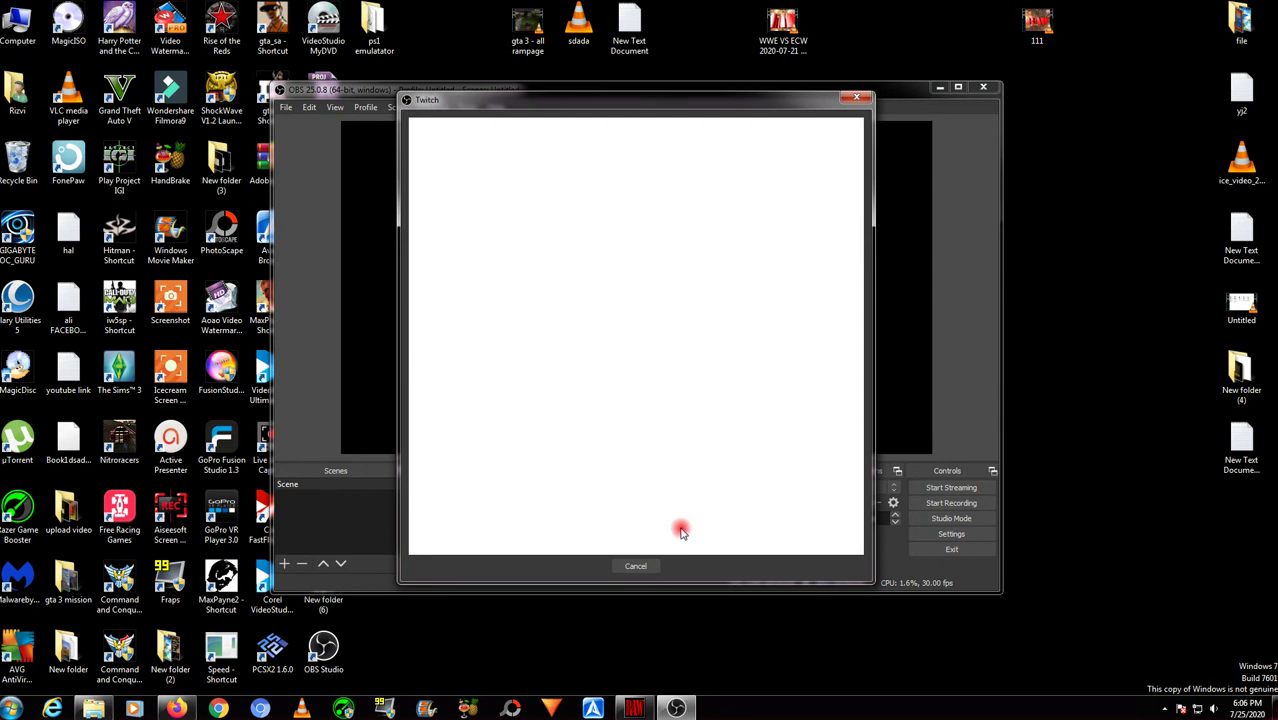
click(638, 566)
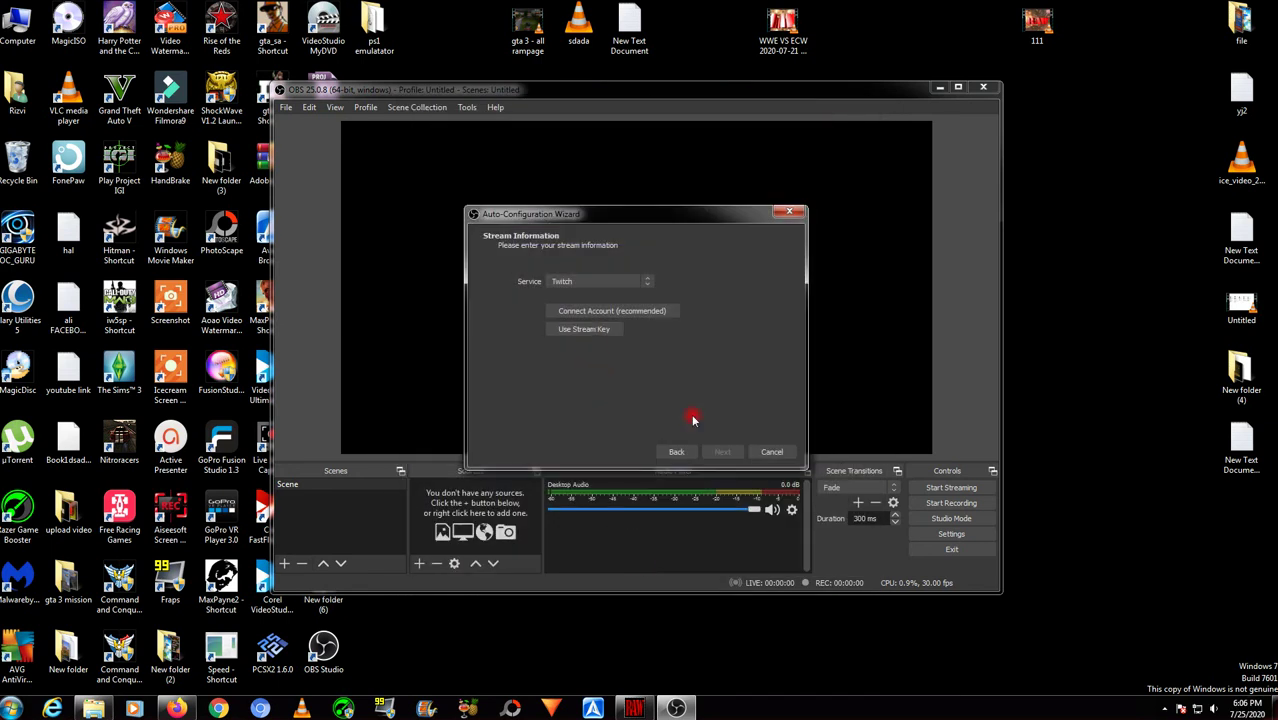
click(776, 452)
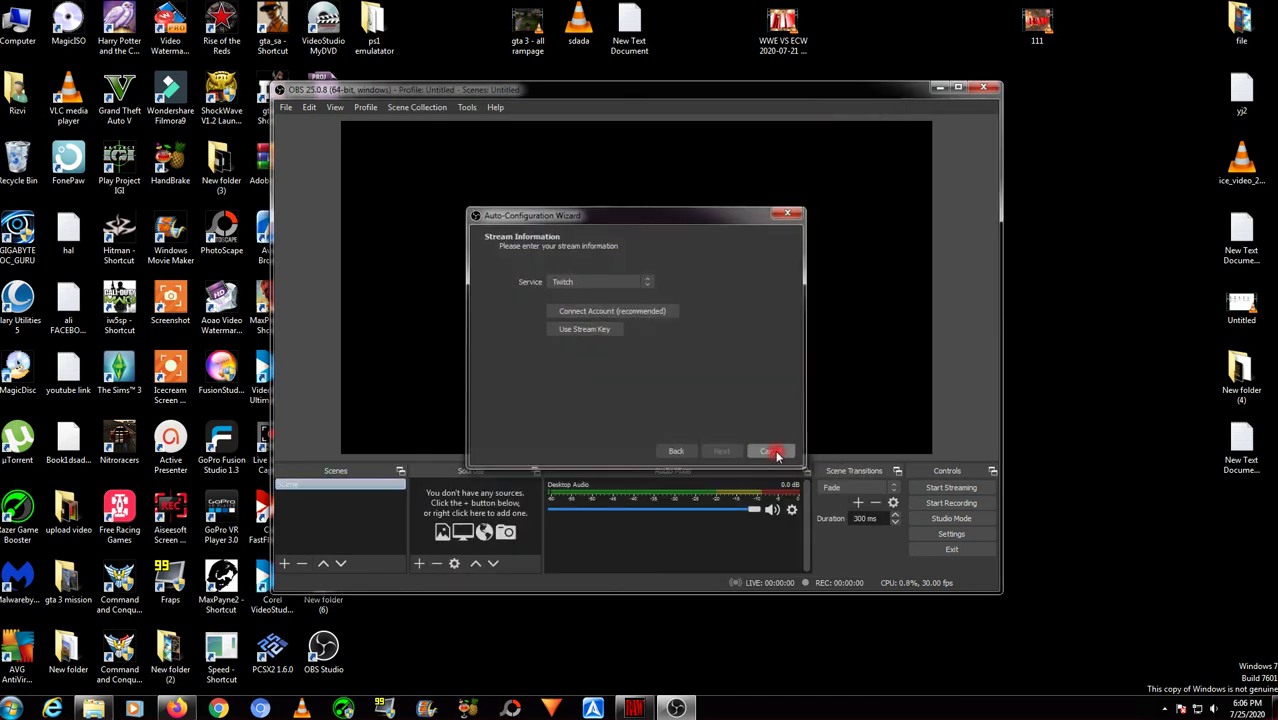
Open the OBS settings and examine the available languages and themes in the General category.
click(944, 535)
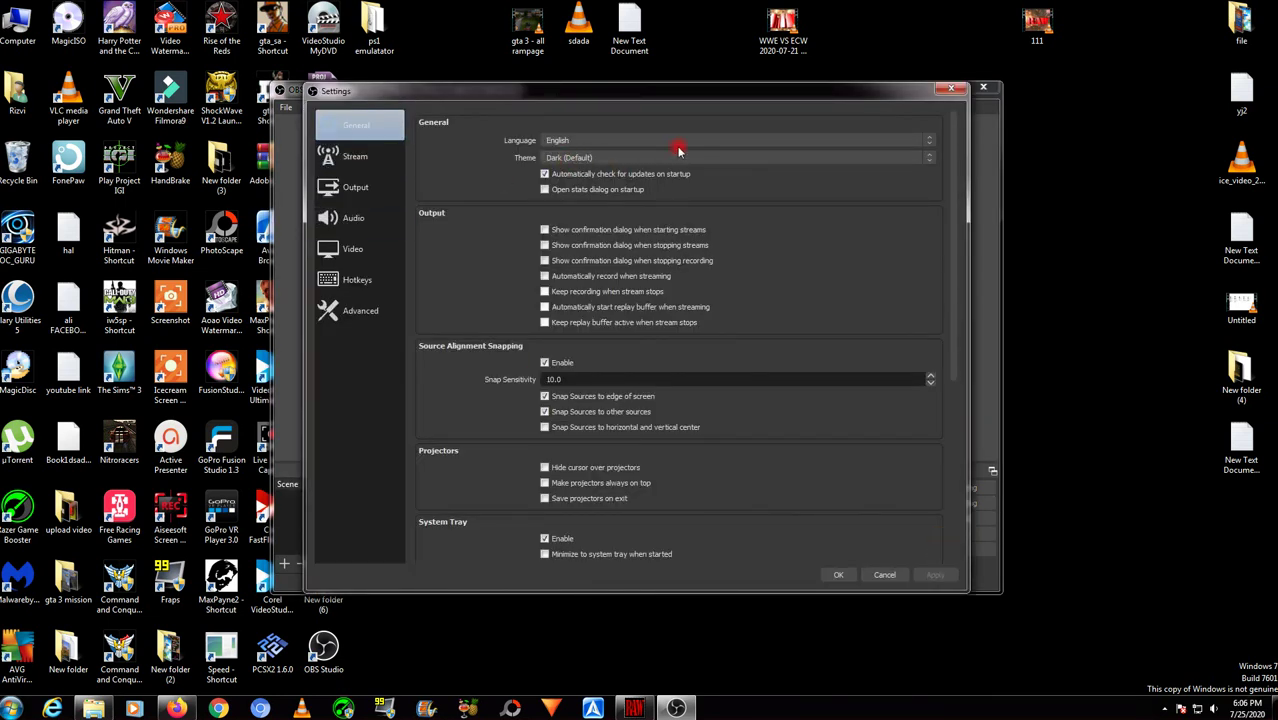
click(930, 142)
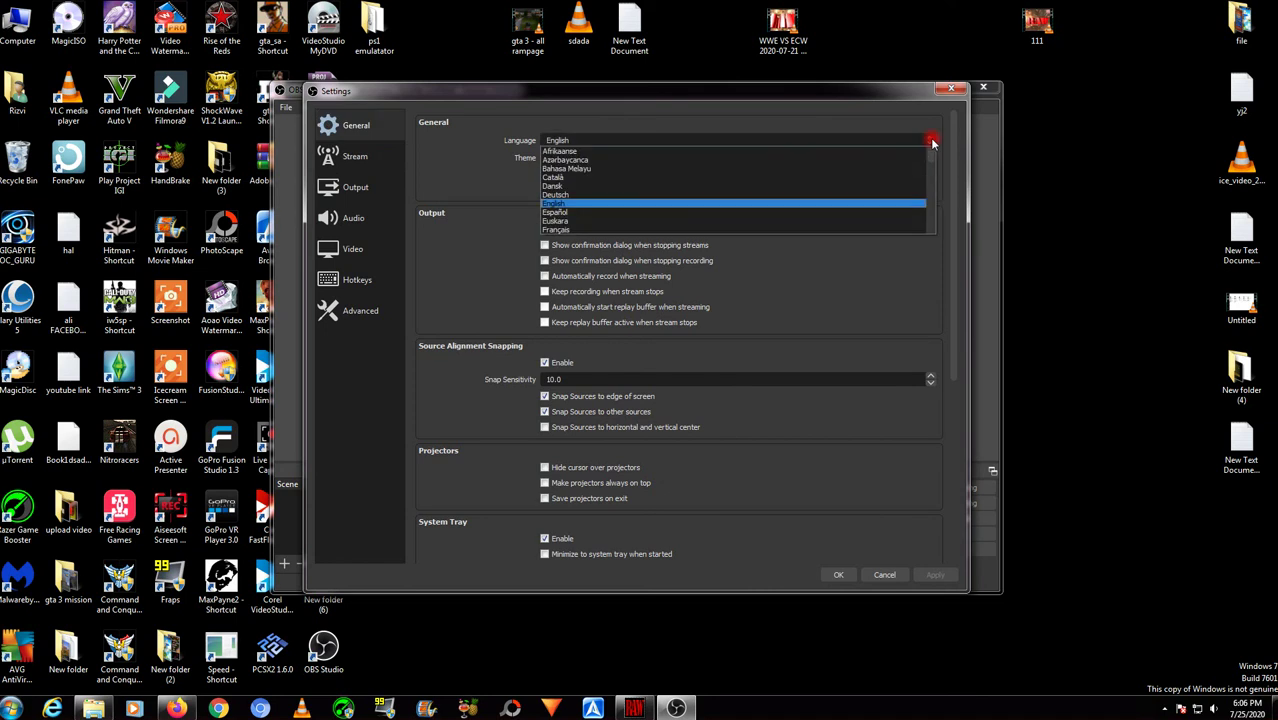
click(948, 316)
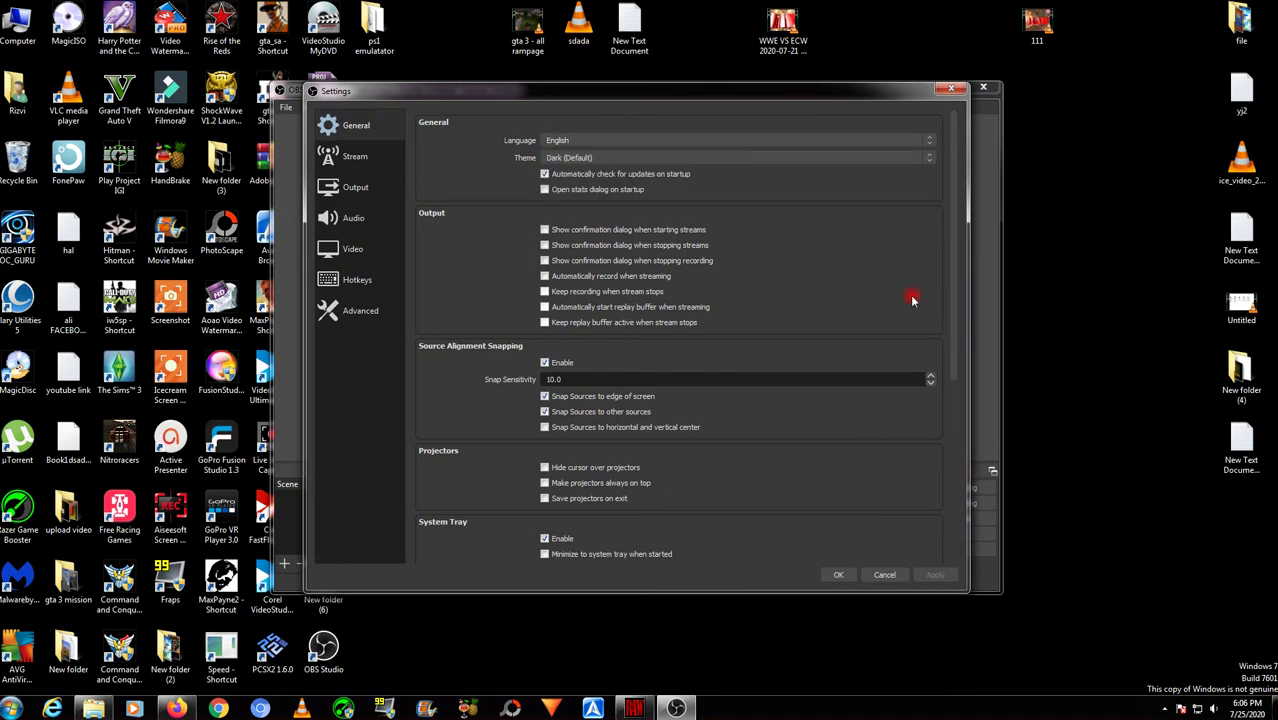
click(929, 160)
click(853, 264)
Review the Stream, Output and Audio categories of the OBS settings.
click(342, 158)
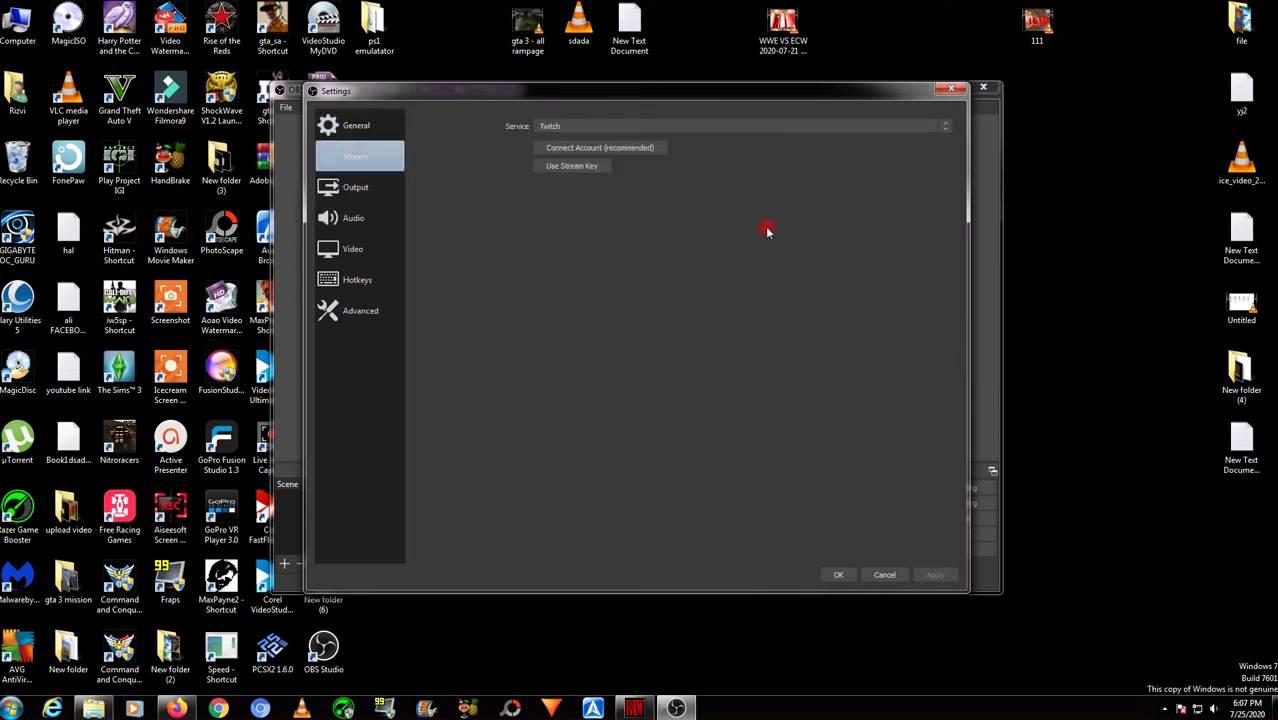
click(352, 186)
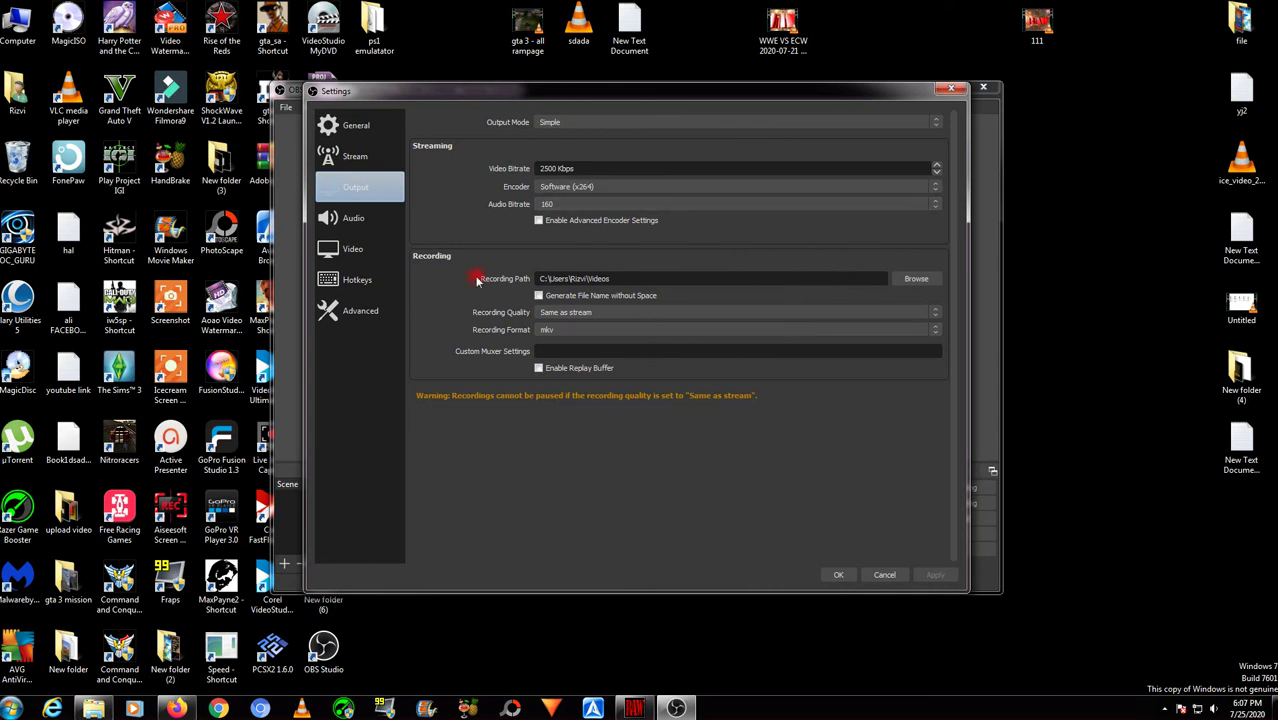
click(354, 217)
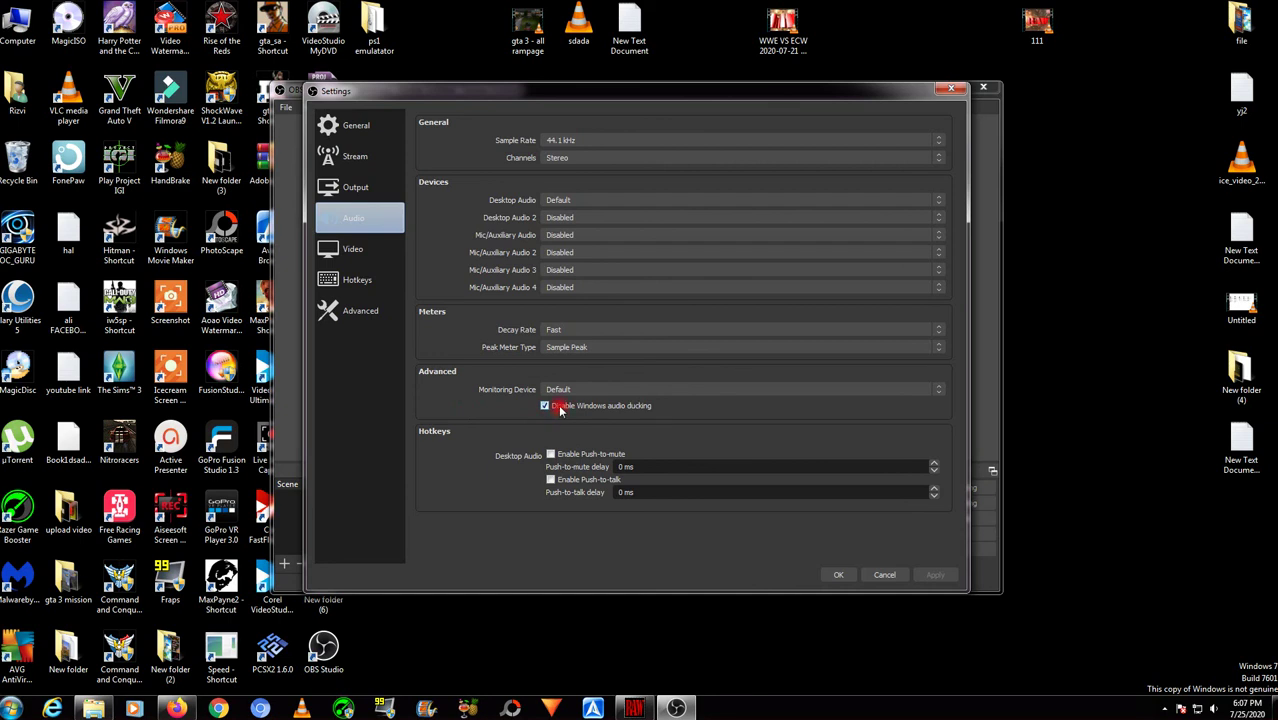
Examine the canvas resolution, output resolution and FPS choices in the Video settings, and view the Hotkeys settings.
click(322, 247)
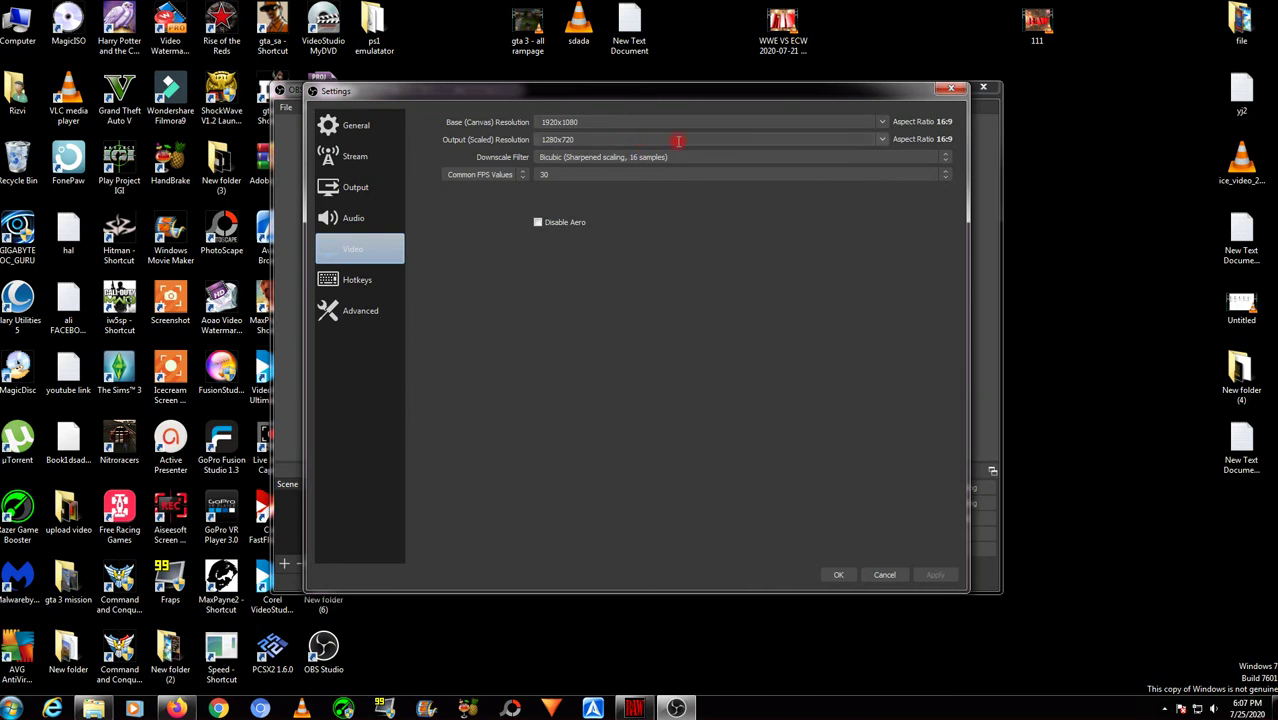
click(882, 140)
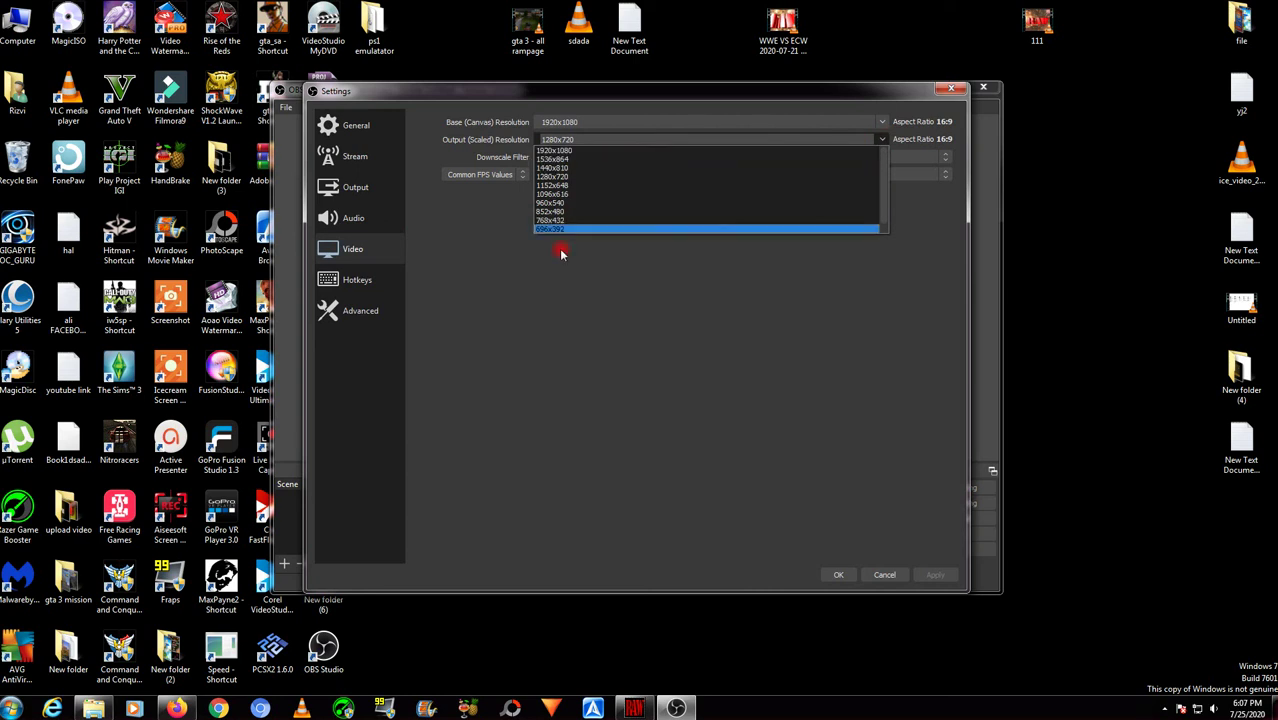
click(713, 354)
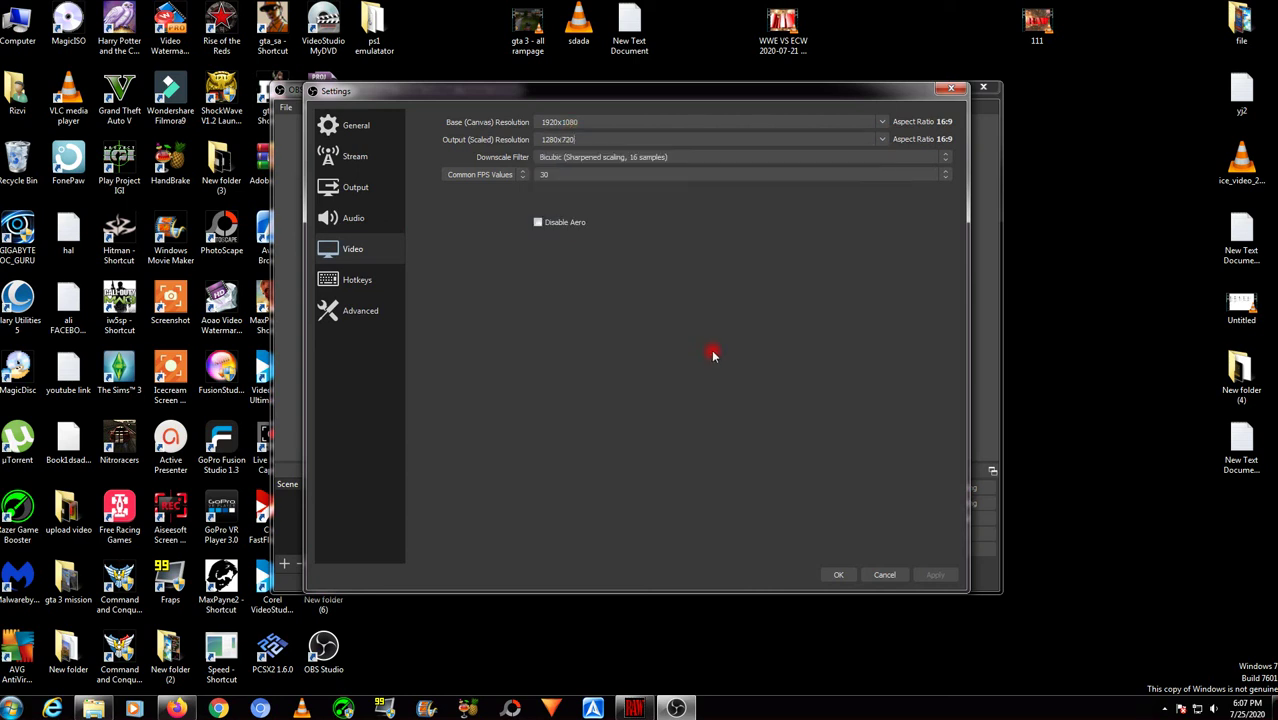
click(884, 121)
click(884, 121)
click(946, 176)
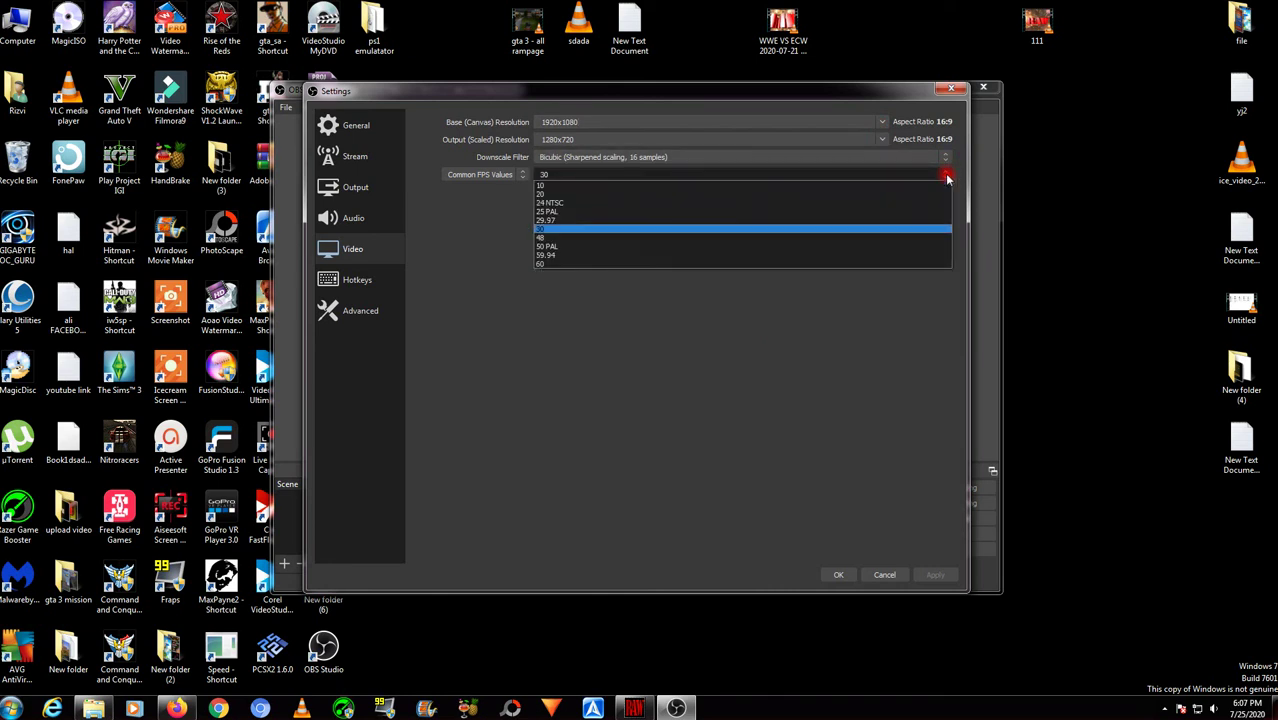
click(853, 354)
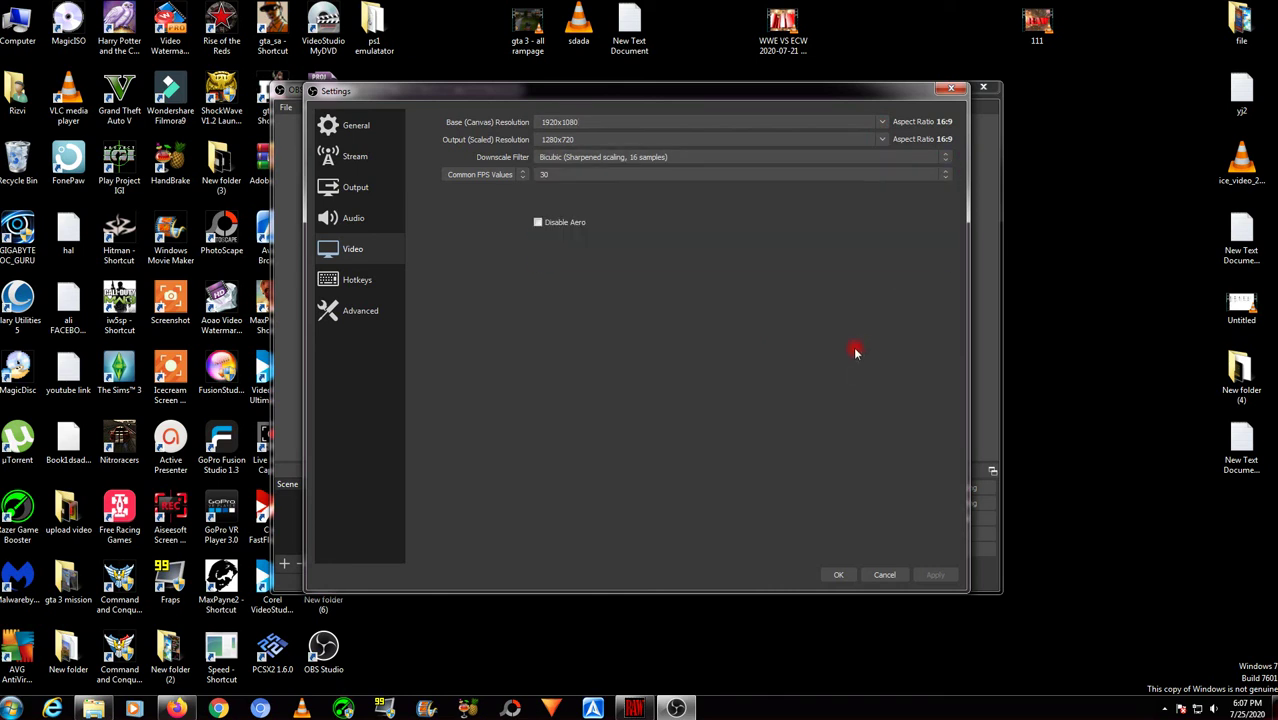
click(362, 291)
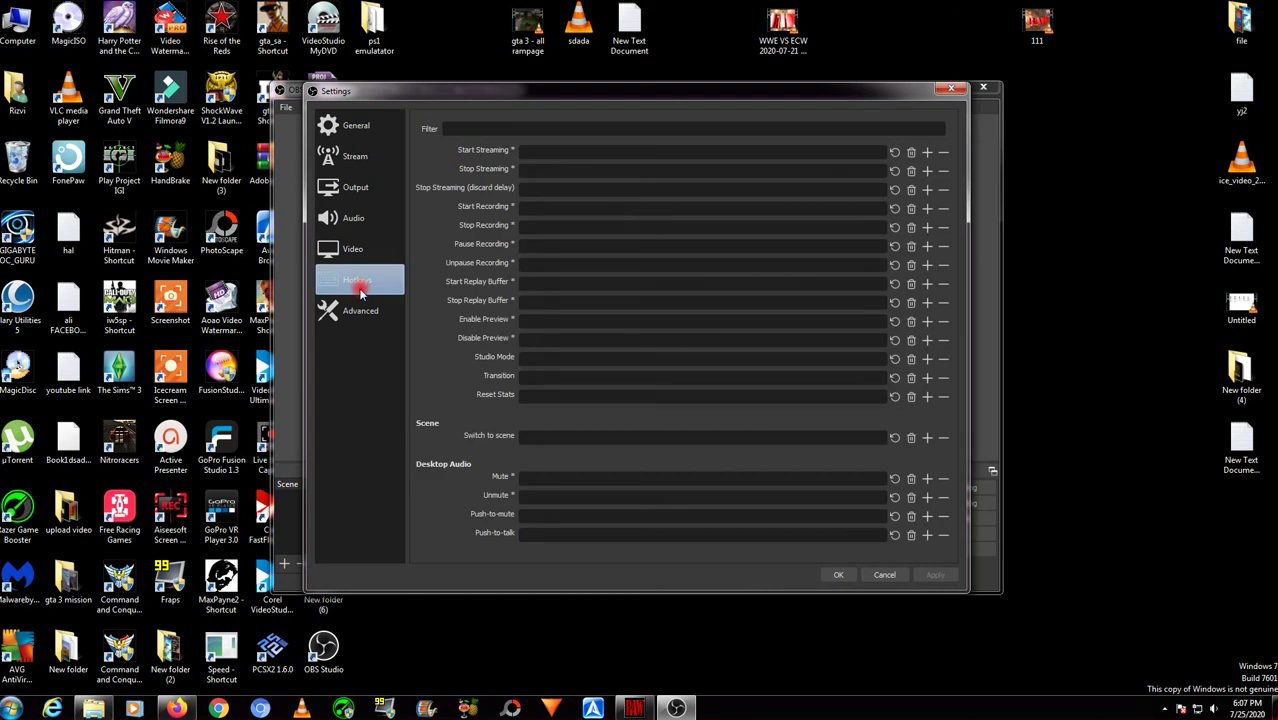
Review the Advanced category of the OBS settings and leave the settings without changes.
click(364, 312)
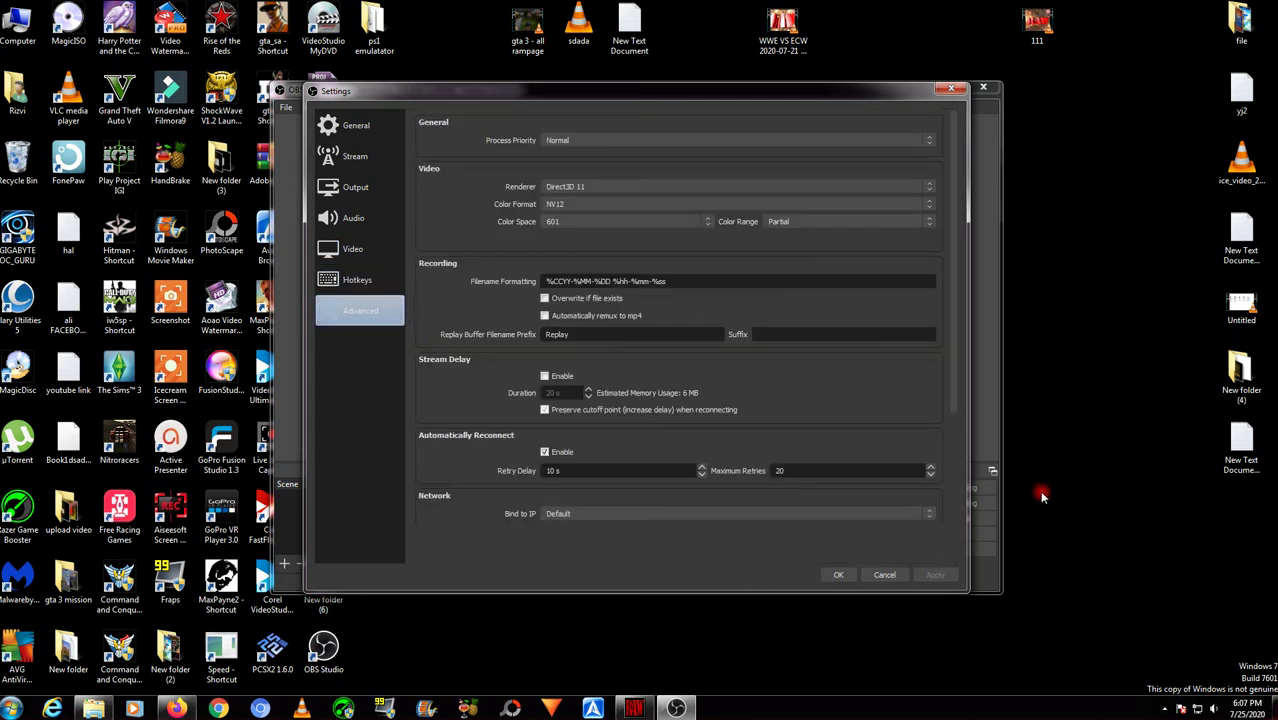
click(898, 575)
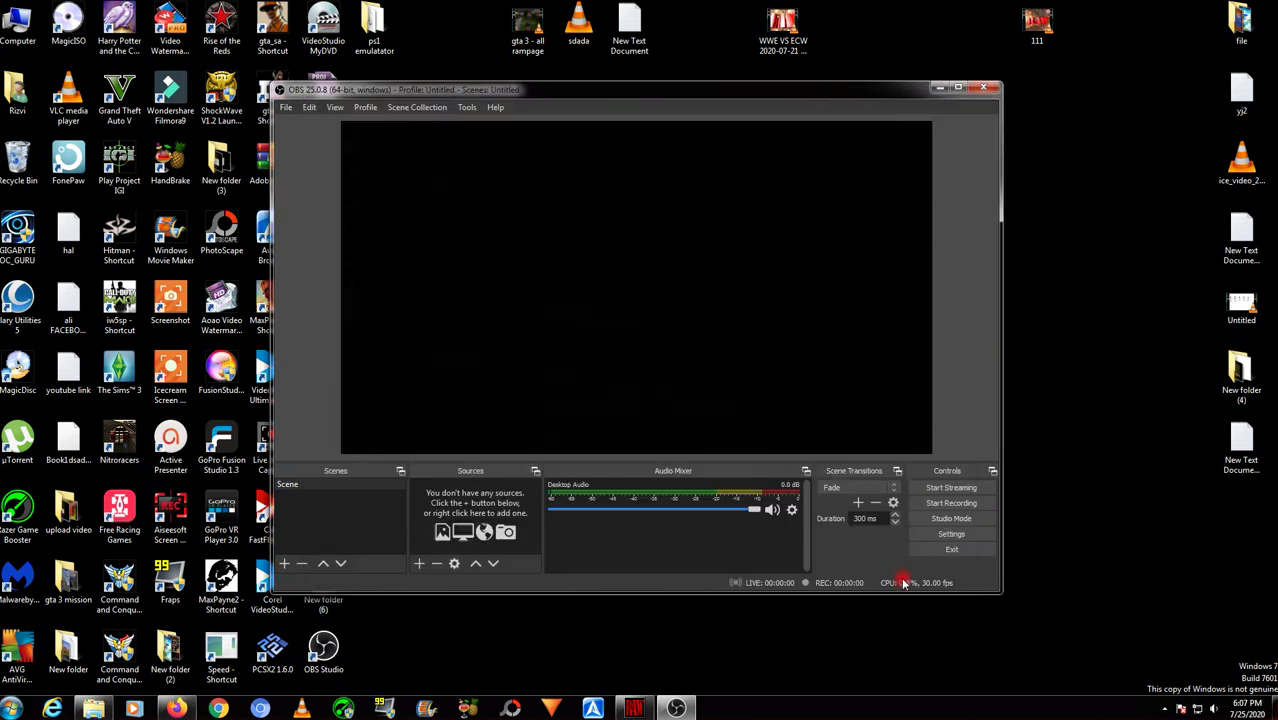
Start recording without any video source, accept the blank-screen prompt, and minimize the OBS window.
click(955, 505)
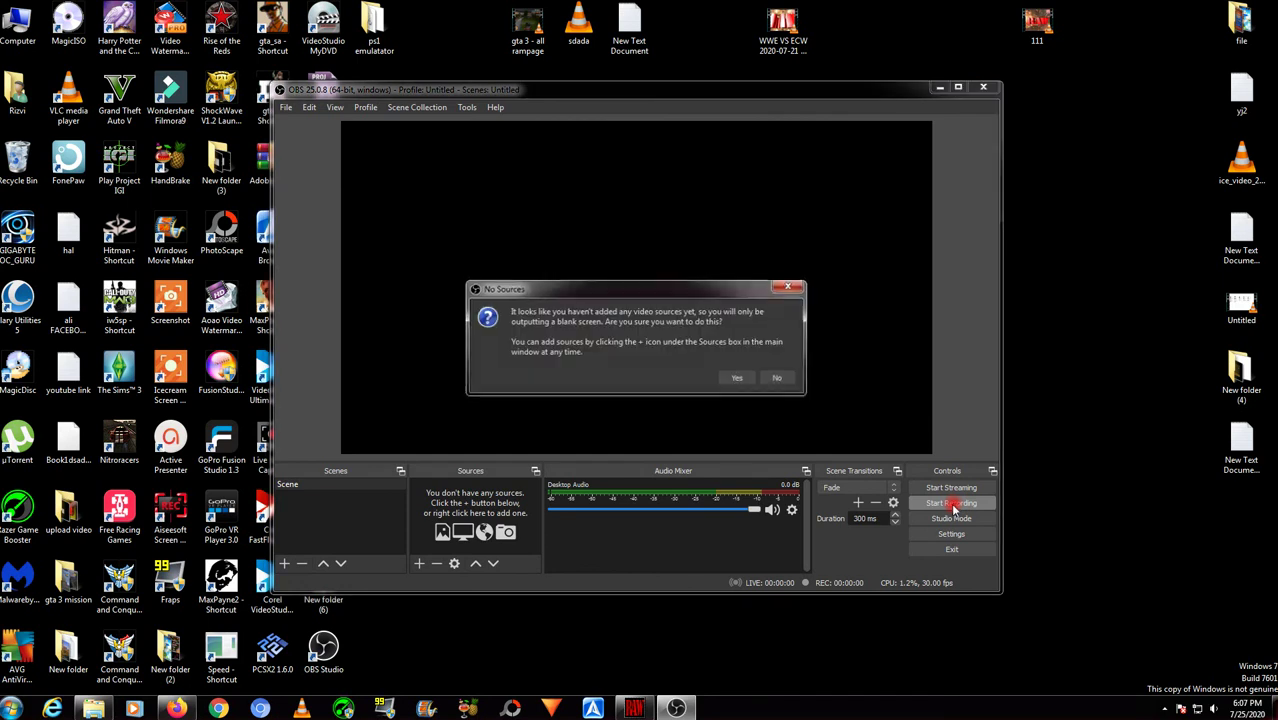
click(737, 382)
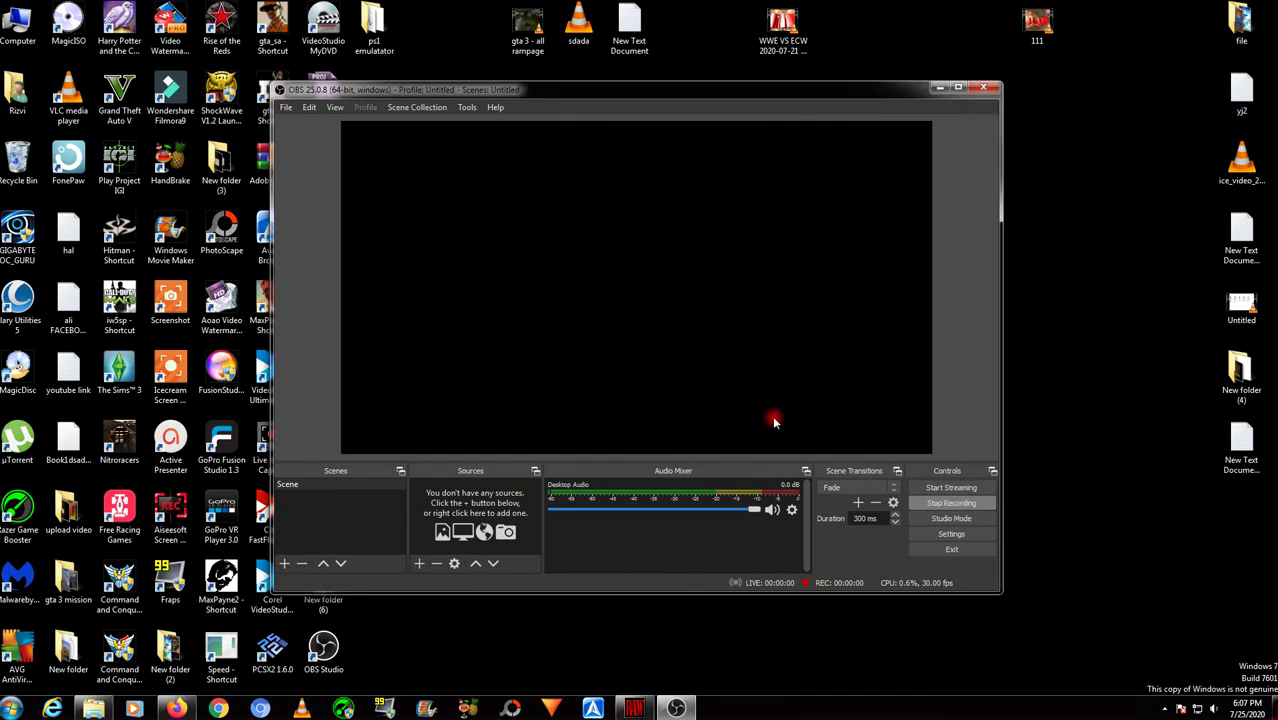
click(941, 88)
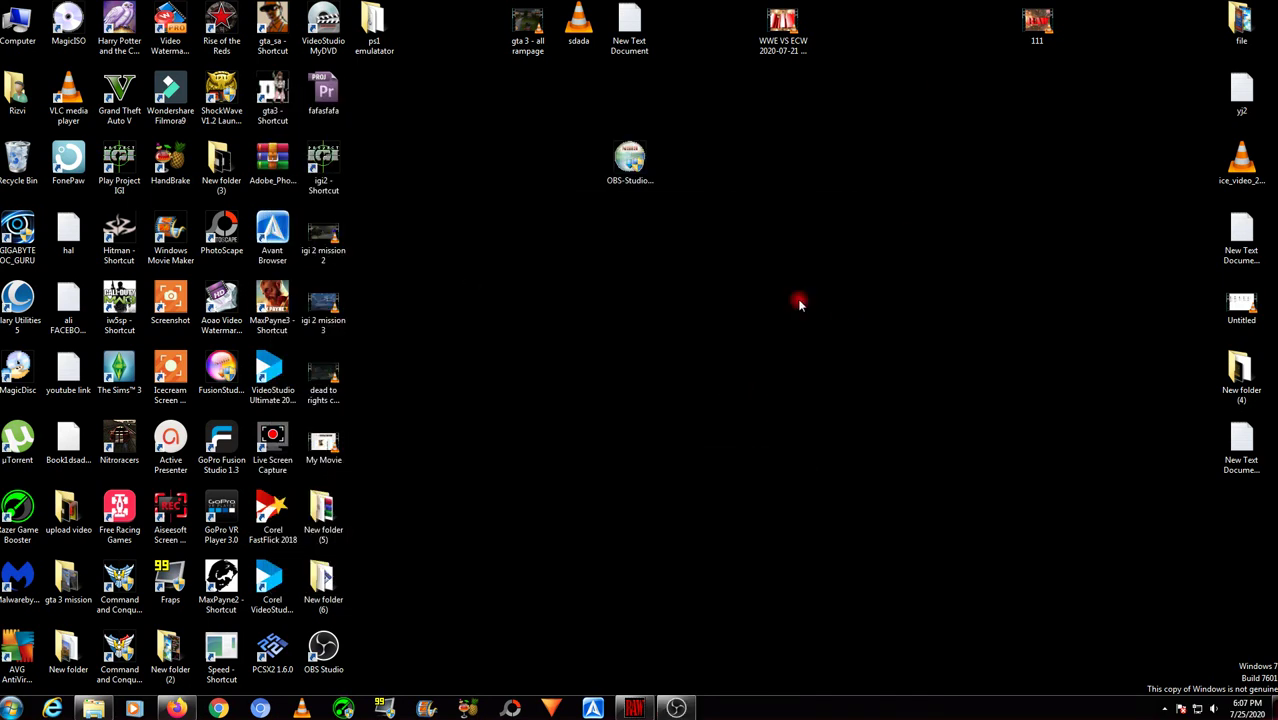
right_click(557, 281)
click(625, 317)
right_click(670, 253)
click(705, 290)
Browse the pictures in the C203 PIC 2 folder under memory card on drive F:, and return to the desktop.
double_click(20, 25)
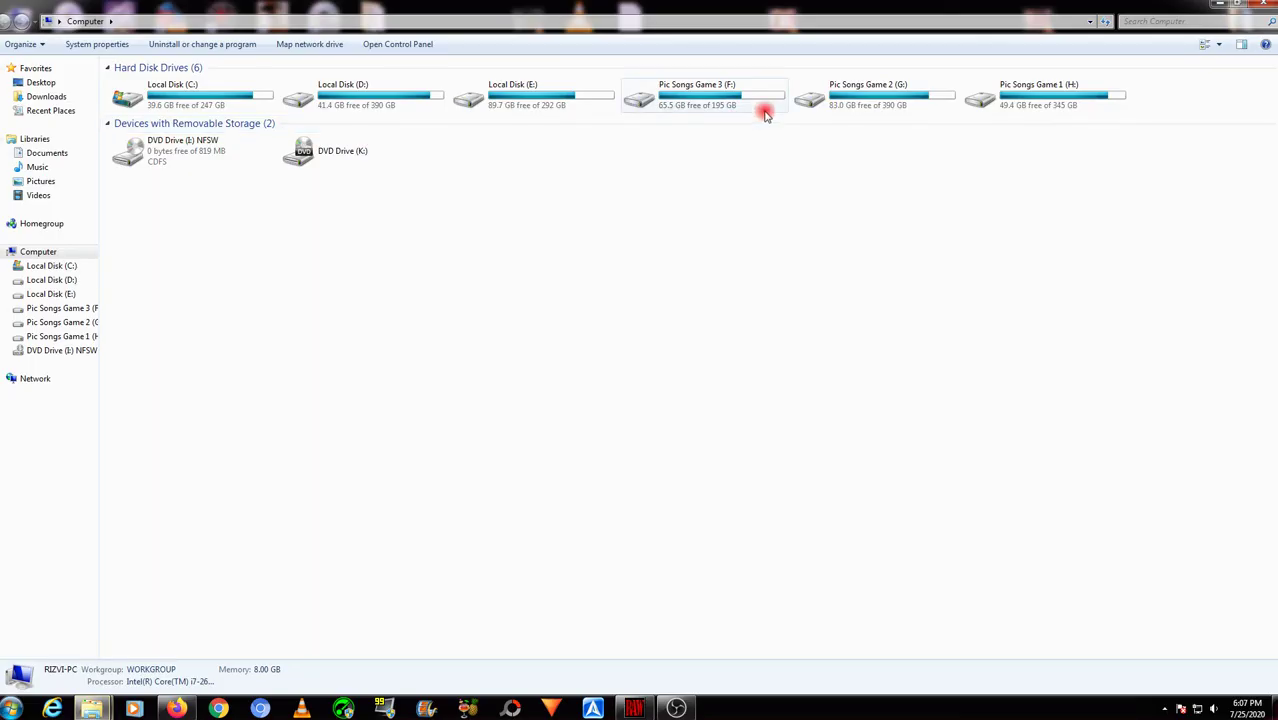
double_click(765, 108)
double_click(730, 105)
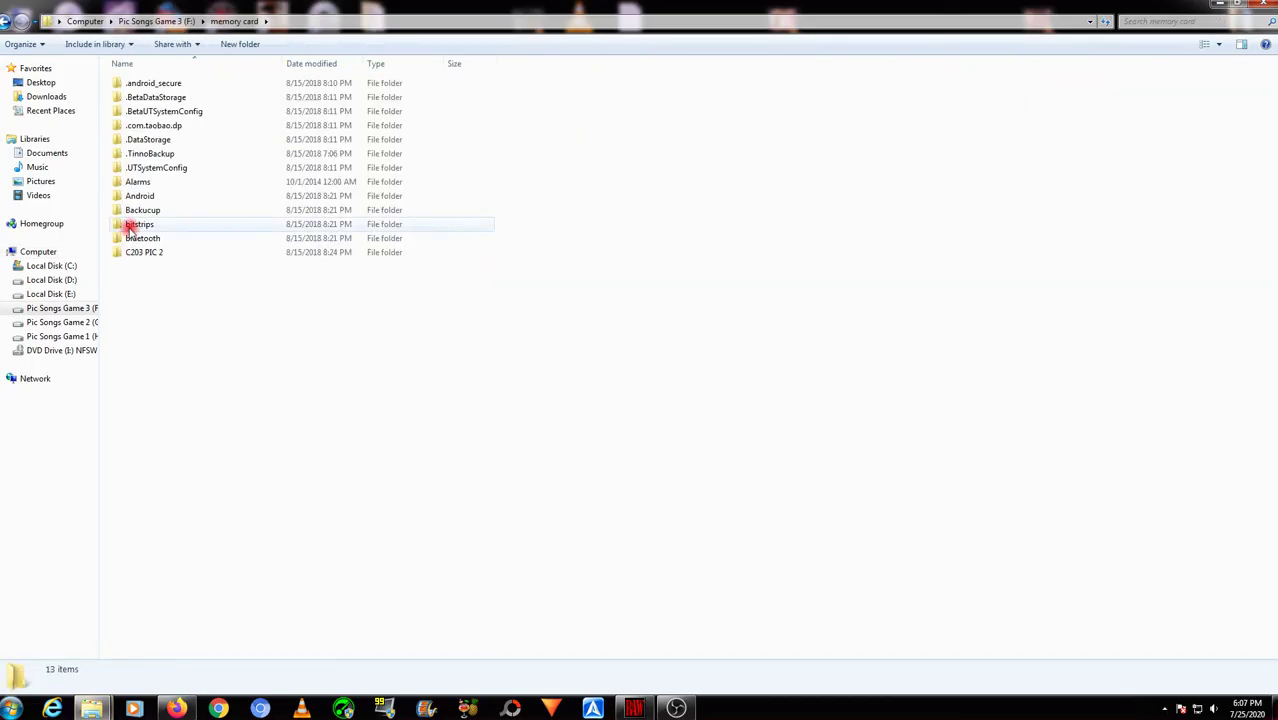
click(147, 256)
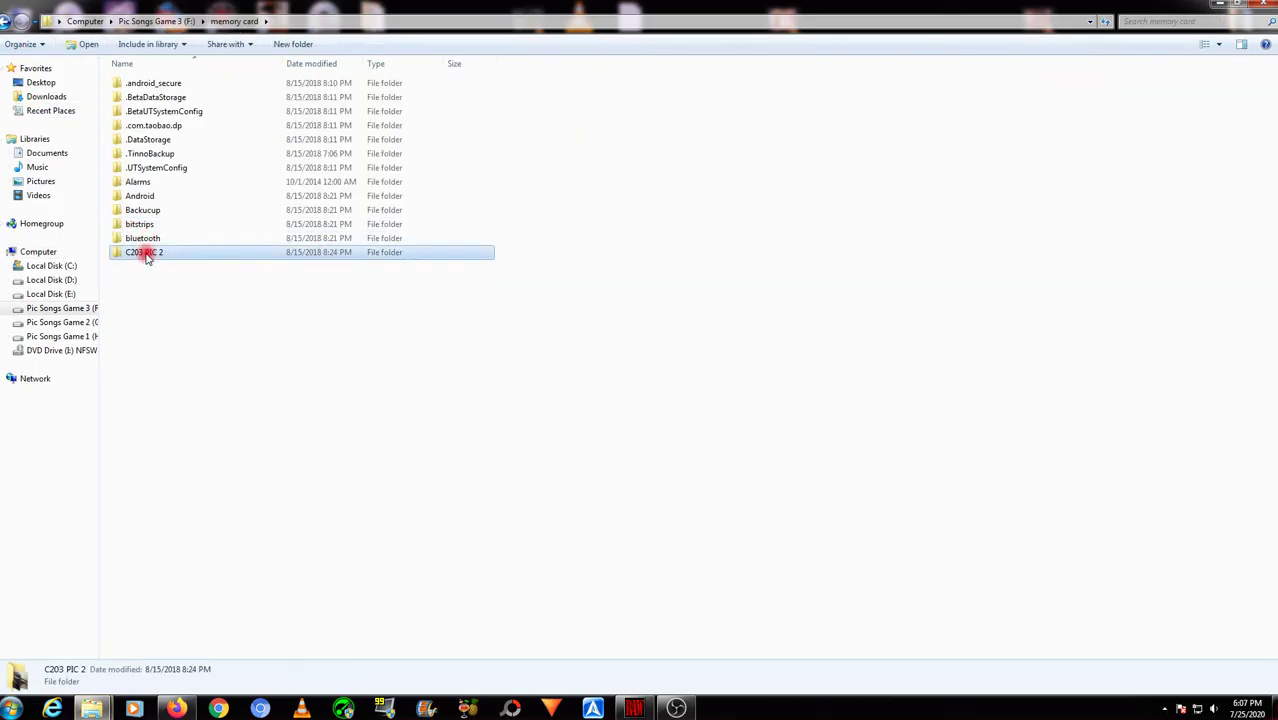
double_click(147, 255)
scroll(285, 380, down, 5)
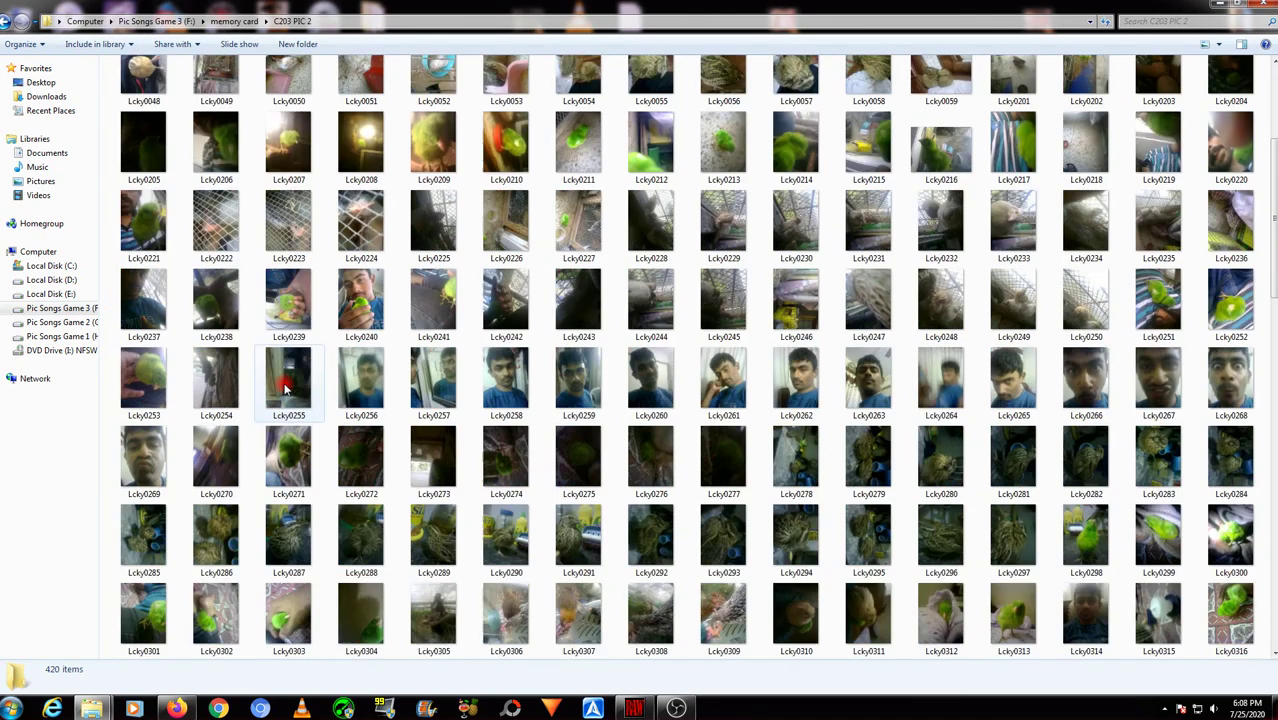
scroll(292, 390, down, 10)
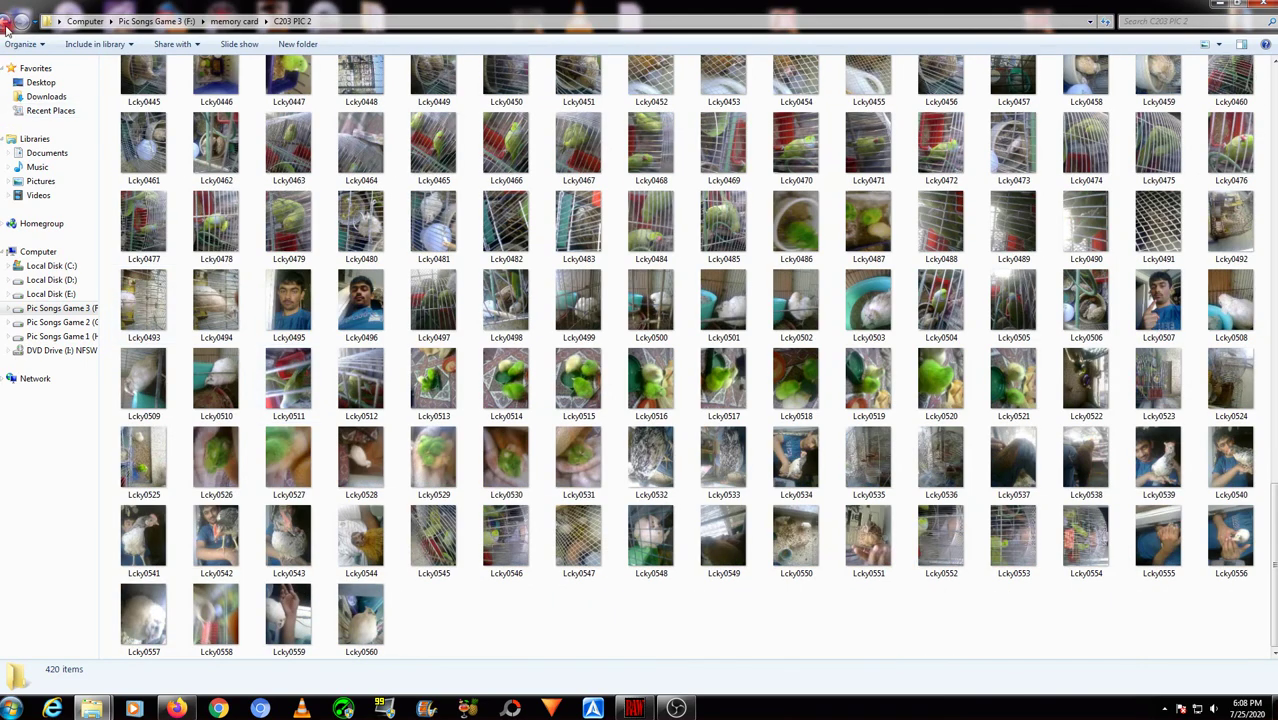
click(8, 23)
click(8, 23)
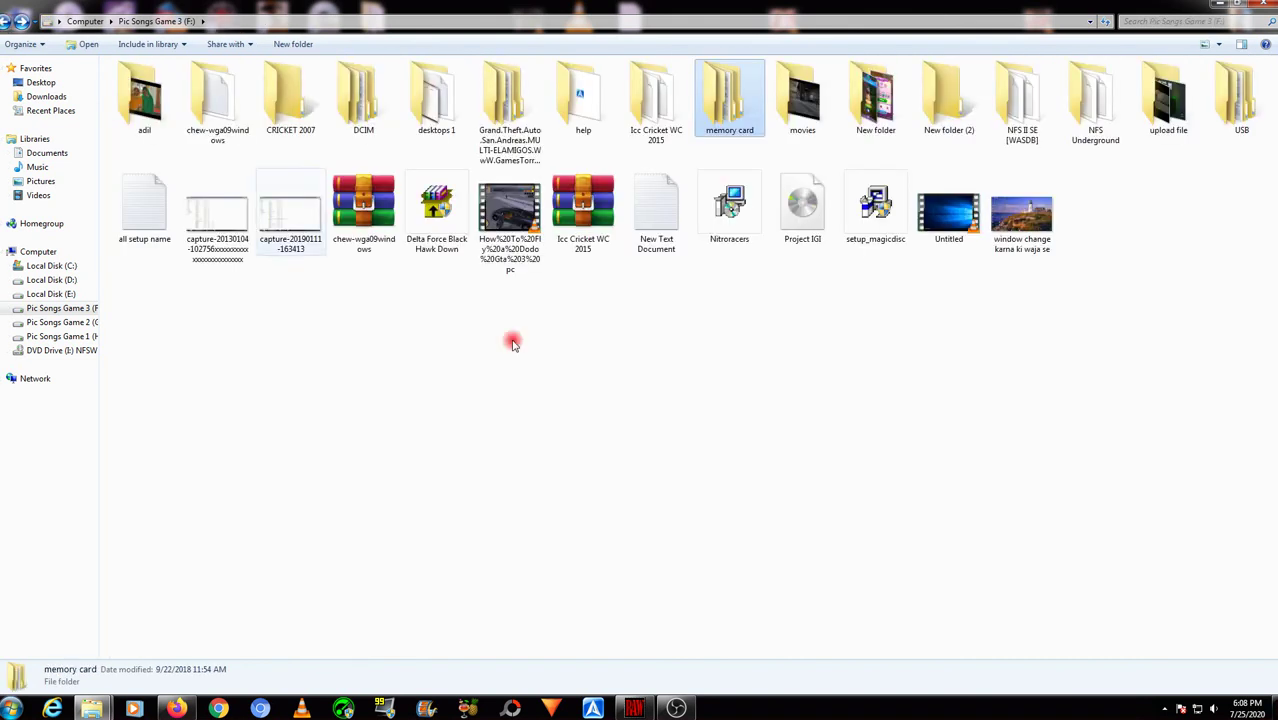
right_click(680, 389)
click(726, 443)
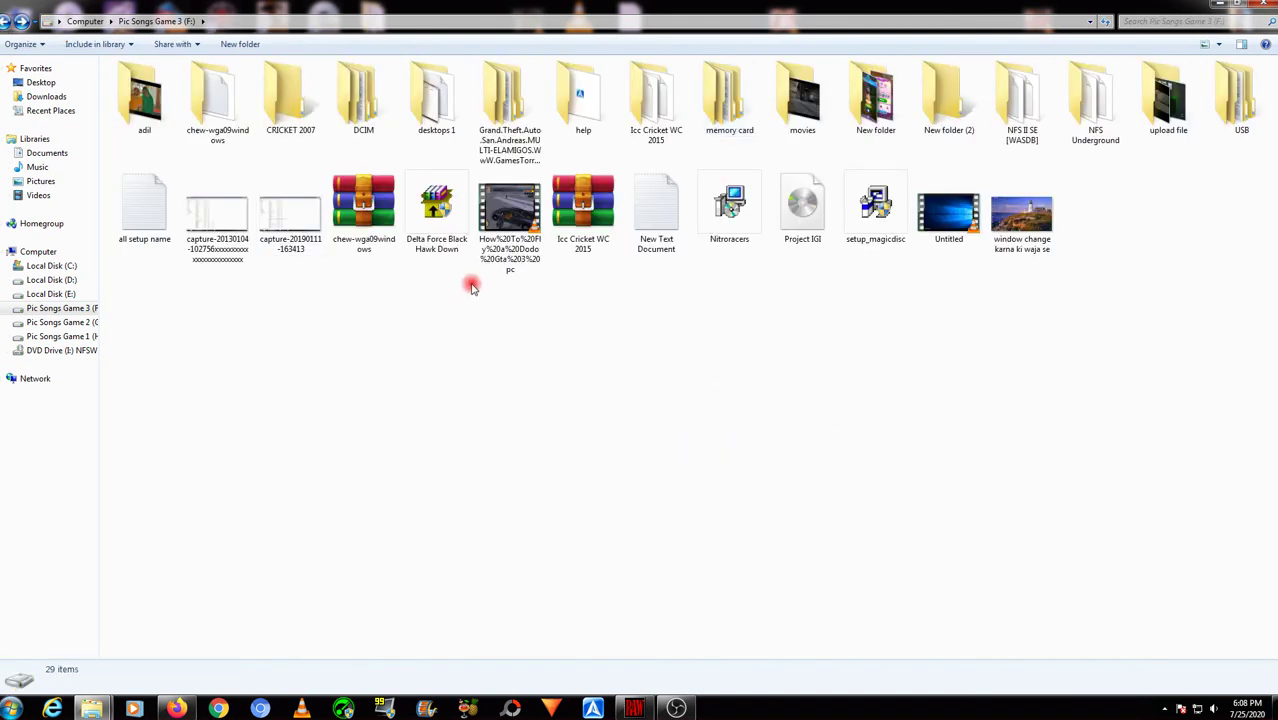
key(super+d)
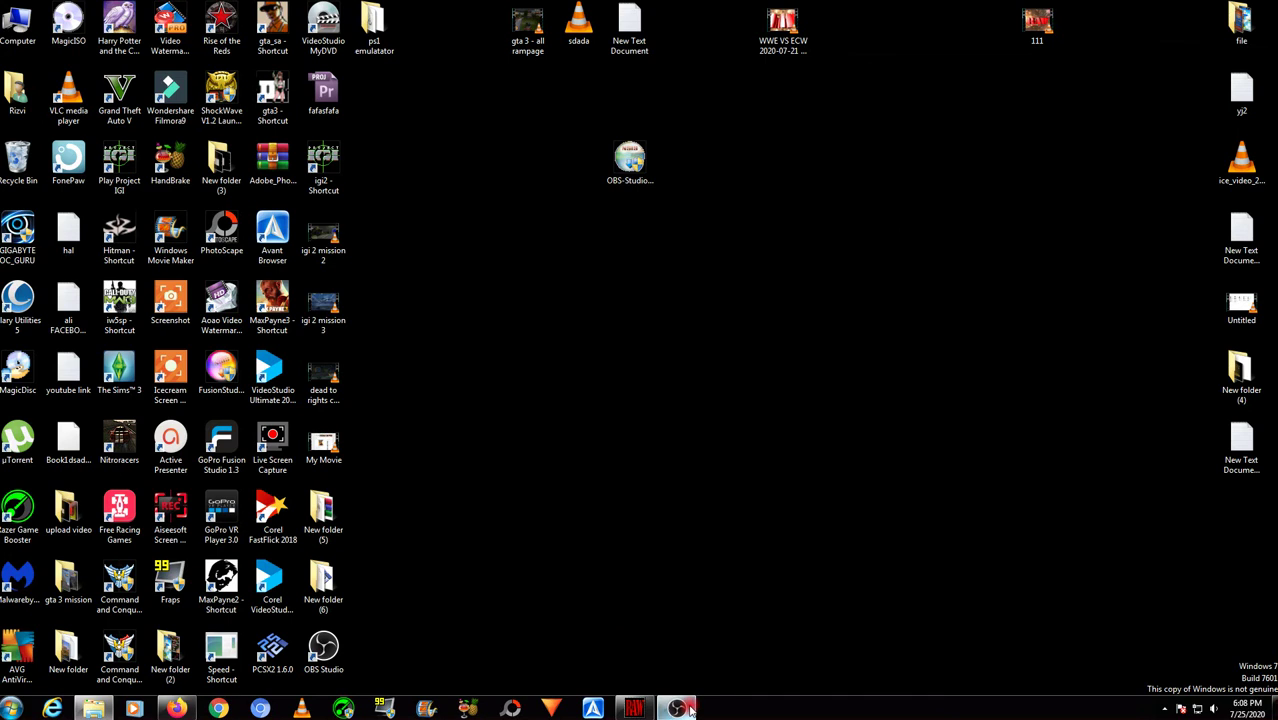
Bring OBS back to the front and stop the recording.
click(676, 708)
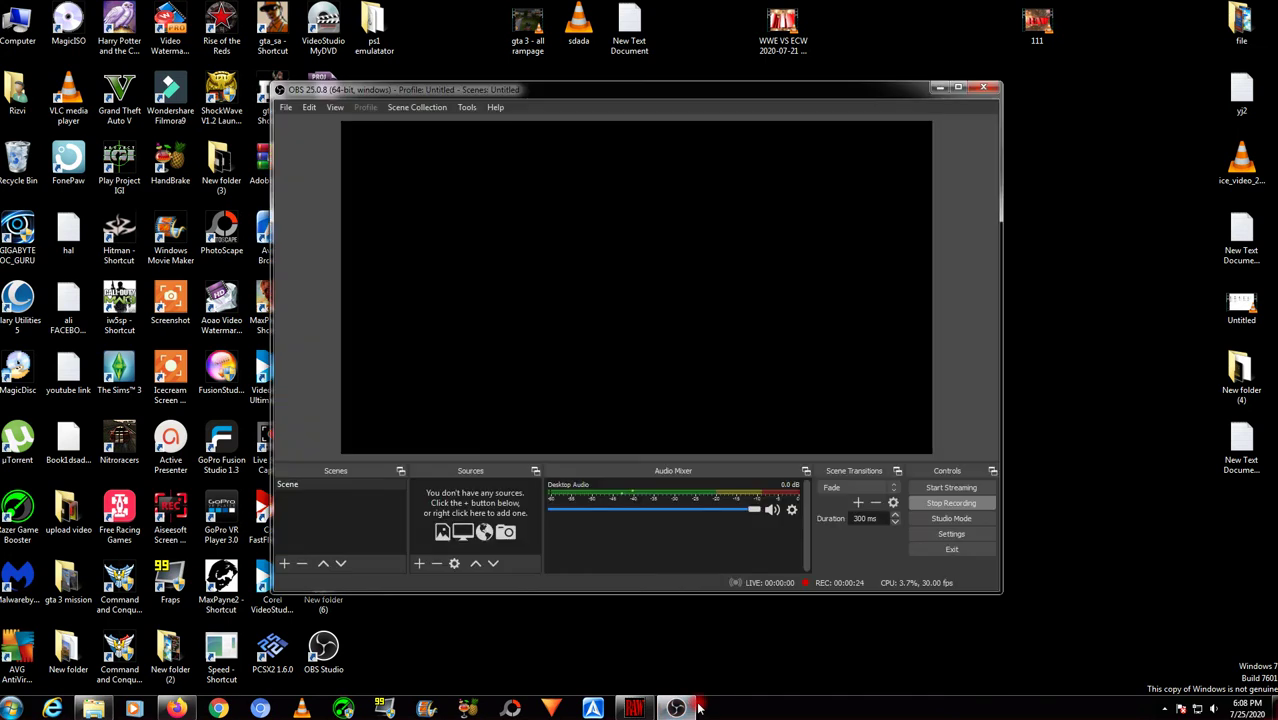
click(936, 505)
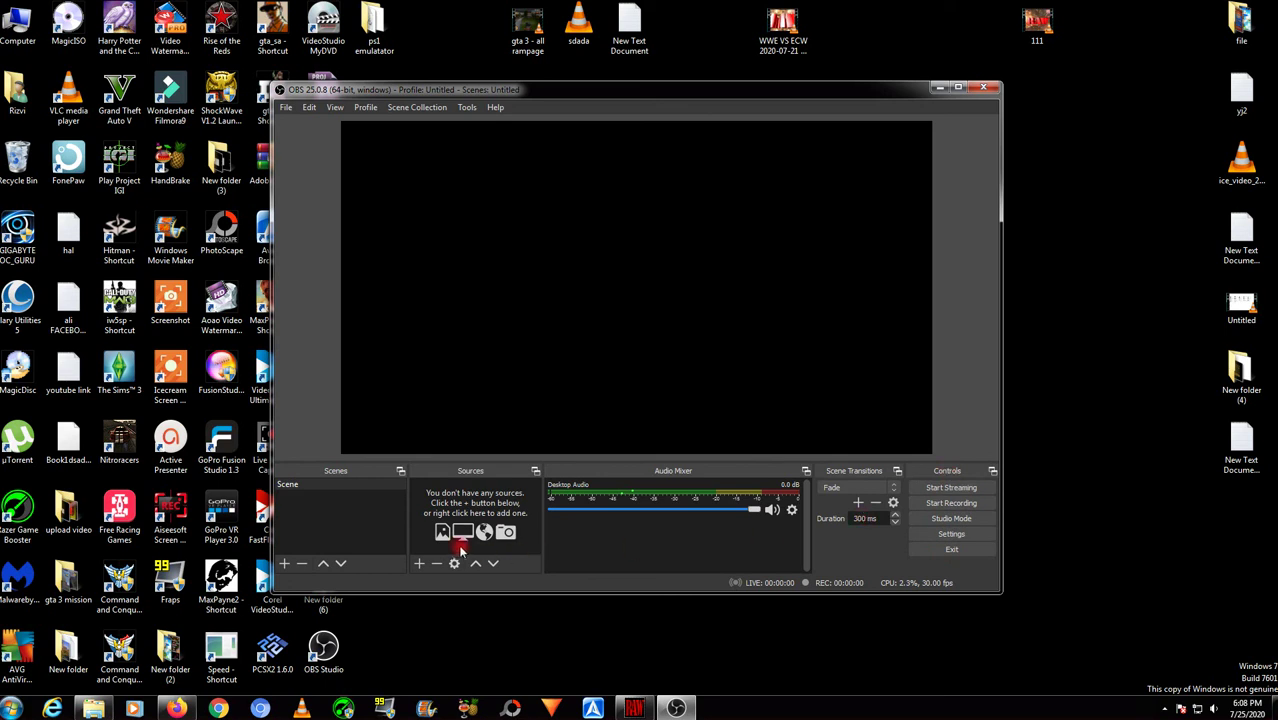
Review the General and Video categories of the OBS settings, close the settings, and minimize OBS.
click(946, 536)
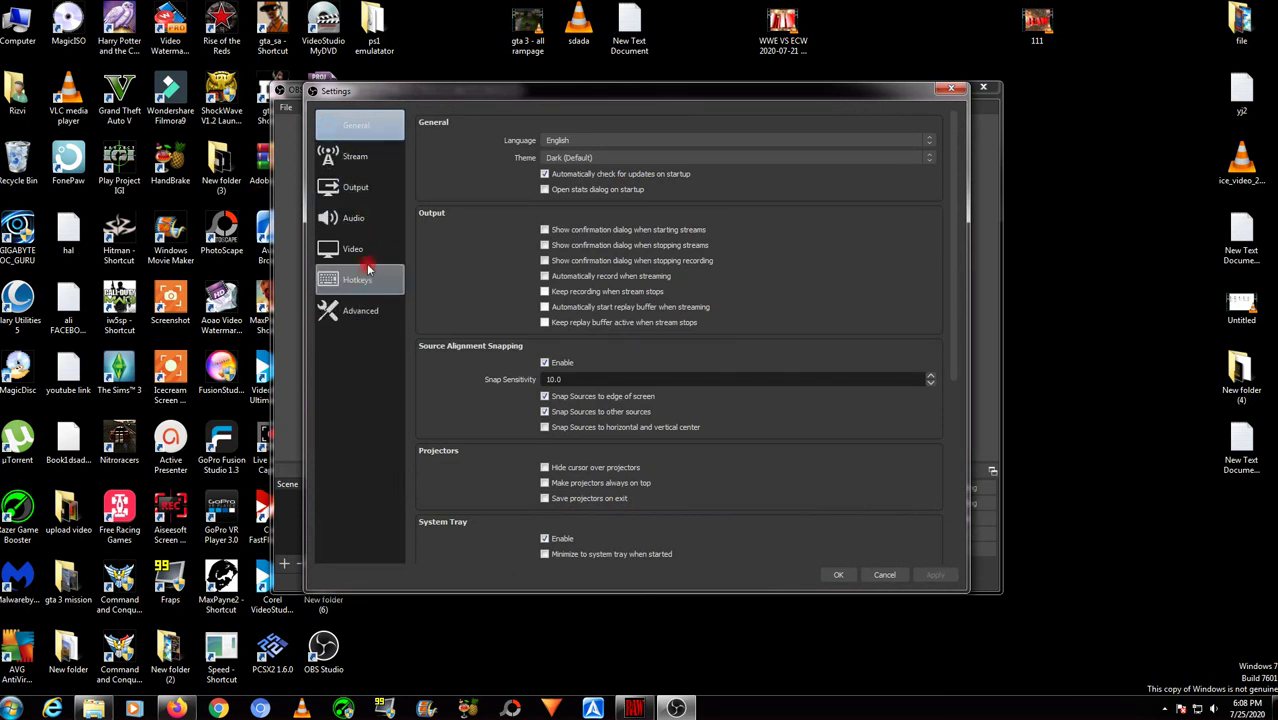
click(948, 89)
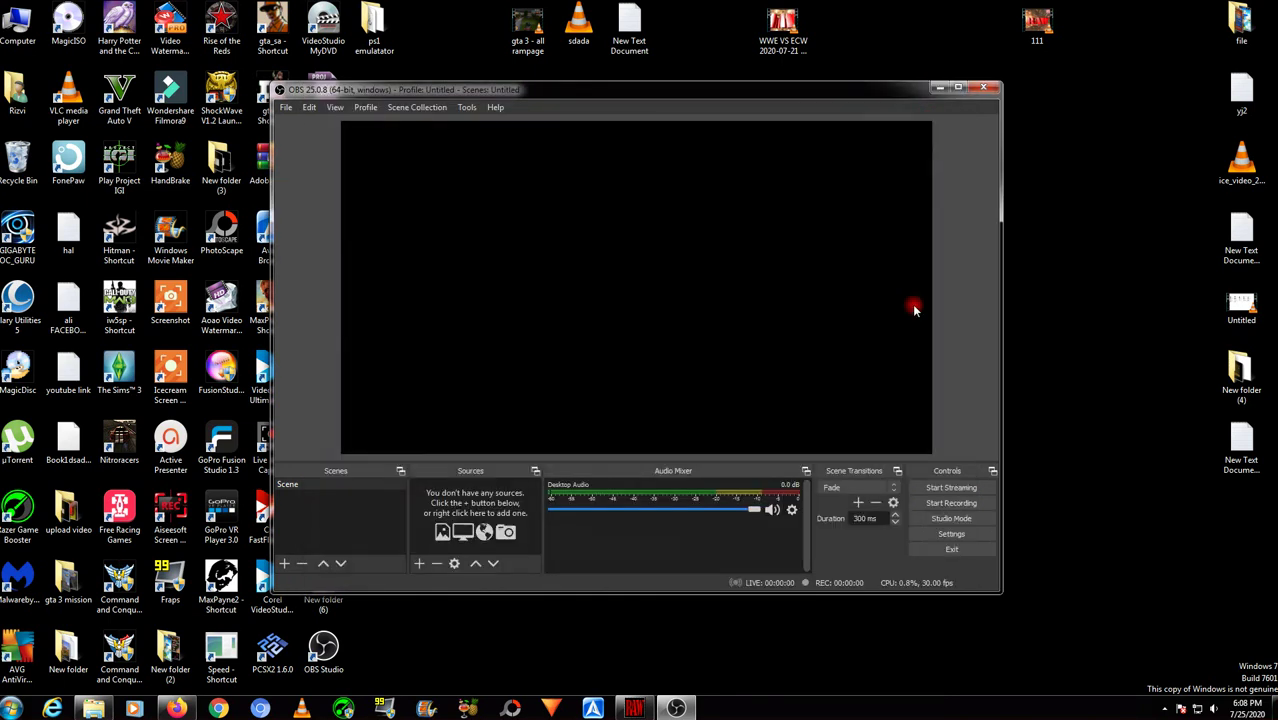
click(952, 535)
click(938, 89)
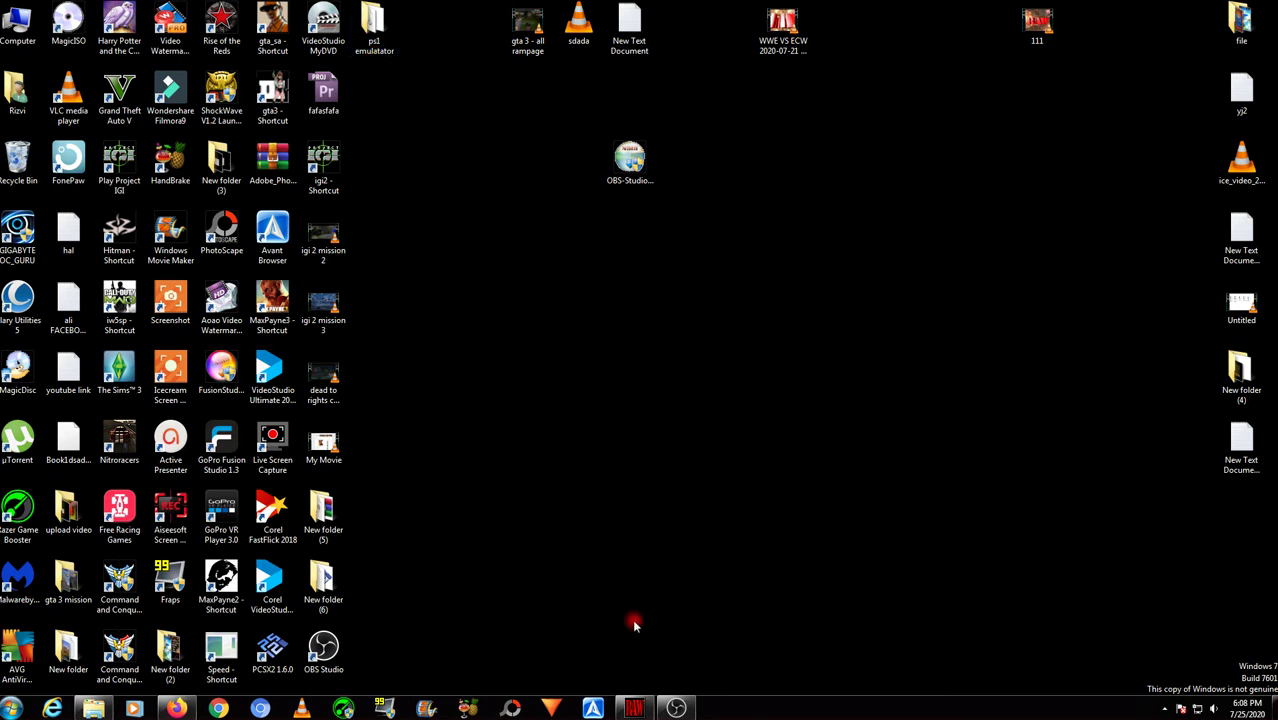
click(676, 708)
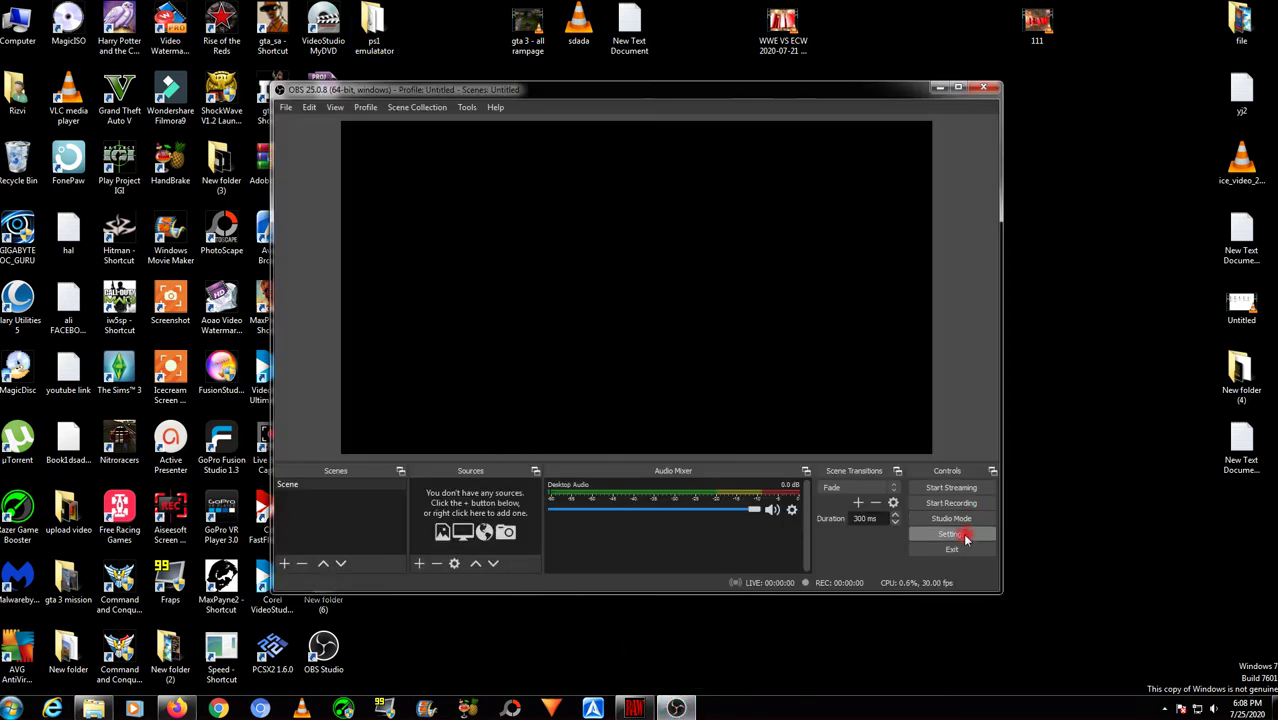
click(950, 534)
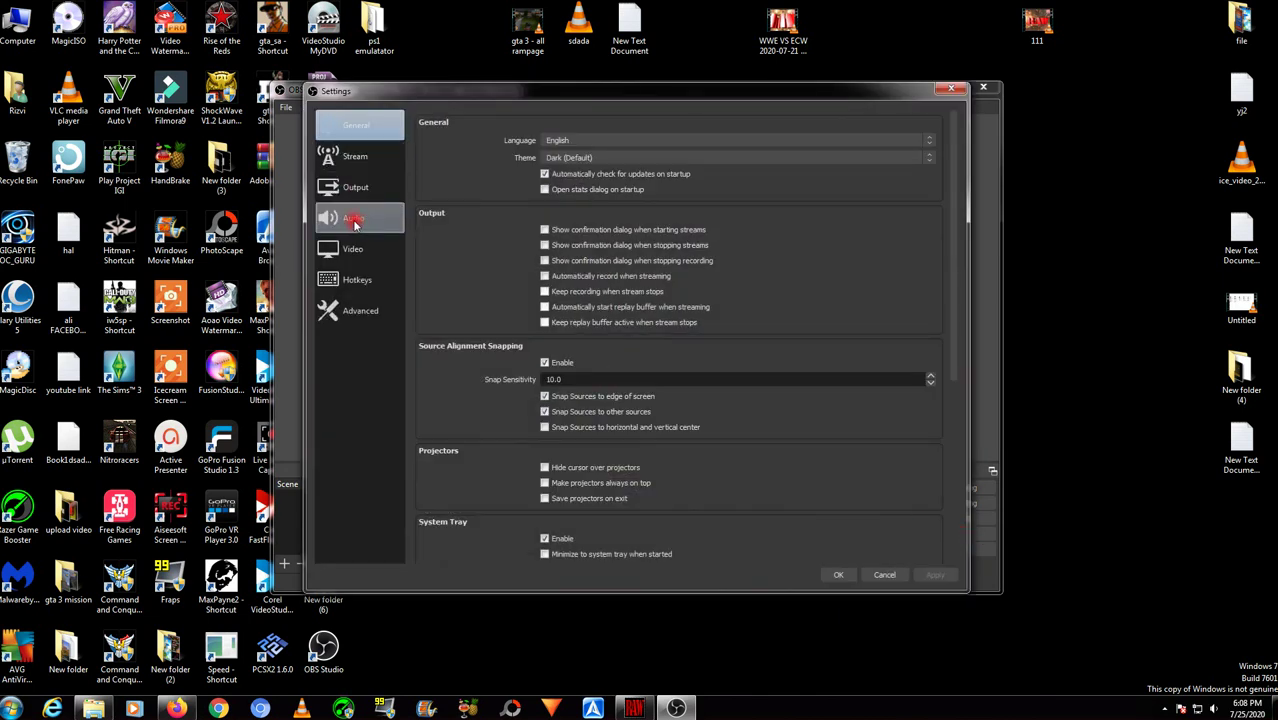
click(363, 253)
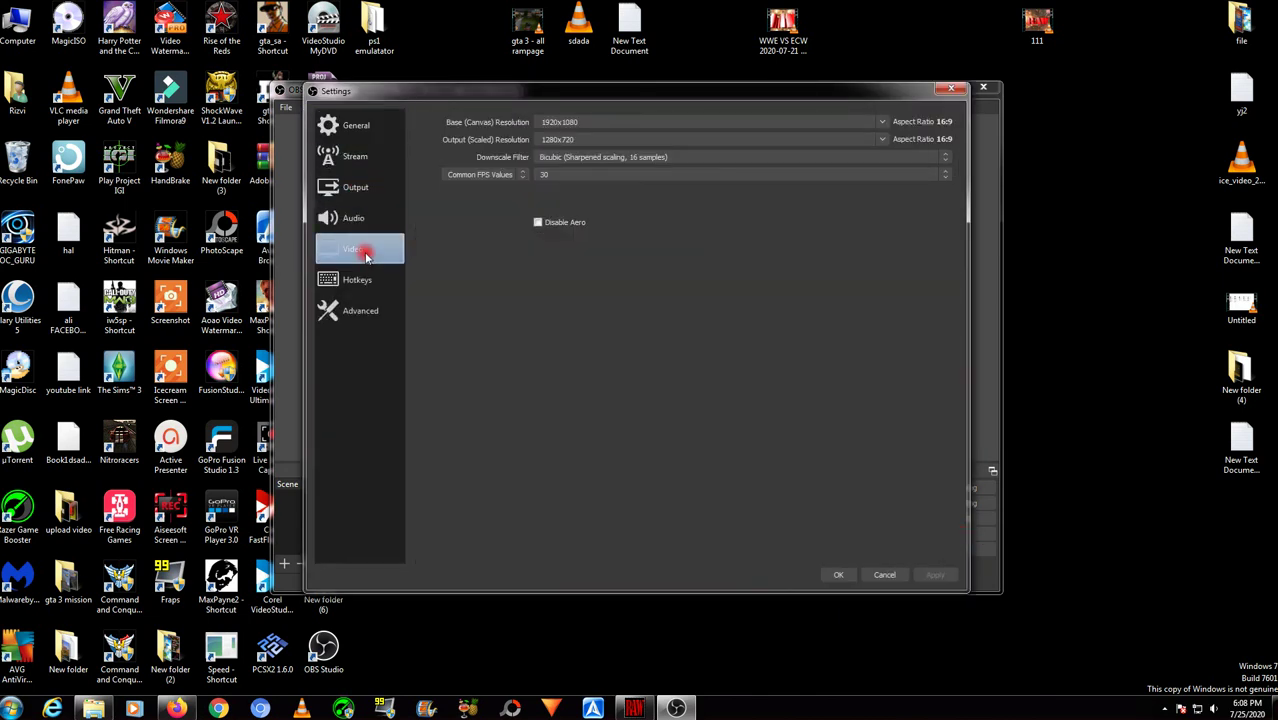
click(354, 141)
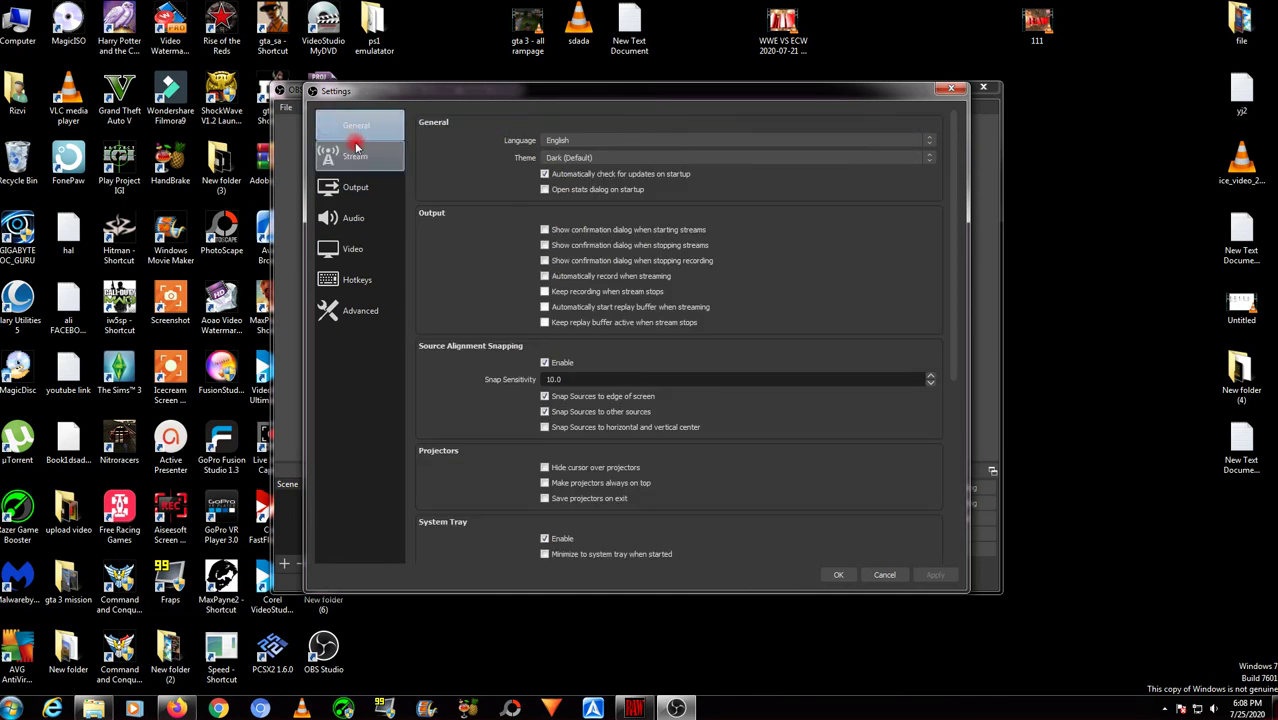
click(957, 95)
click(960, 89)
click(1224, 6)
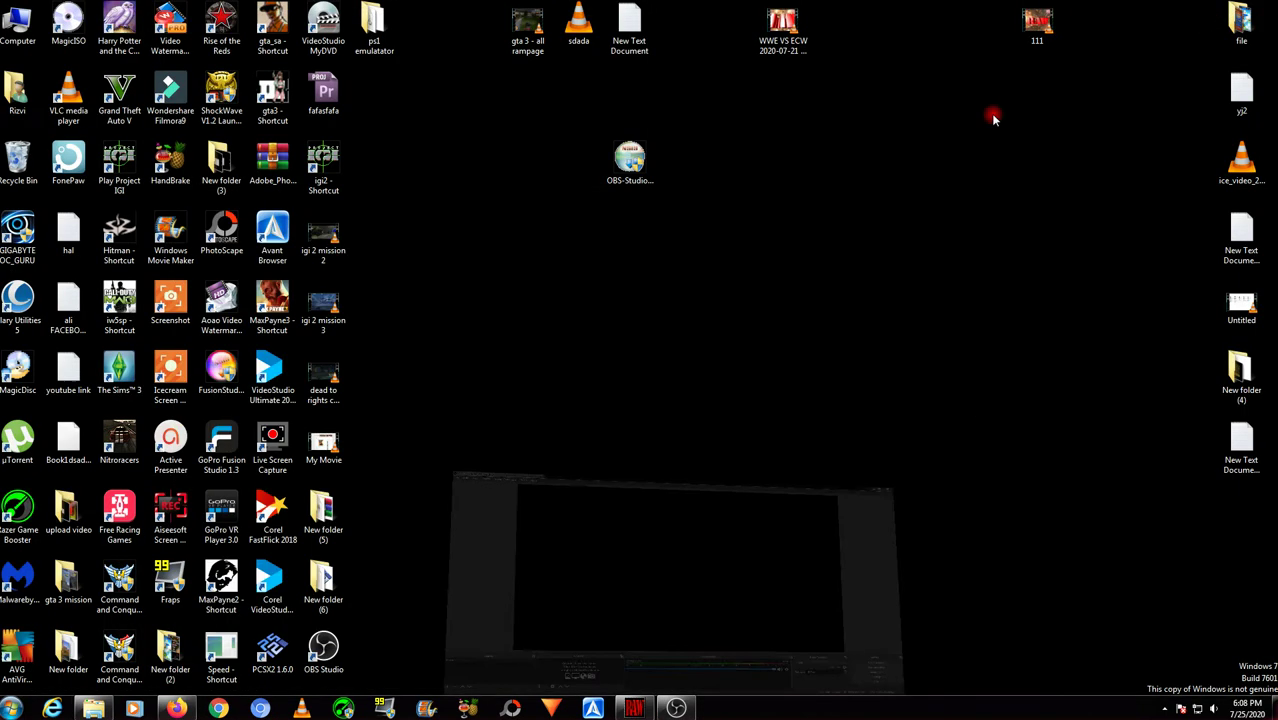
Examine the contents of My Documents in the personal user folder, and minimize the folder window.
double_click(20, 88)
double_click(536, 92)
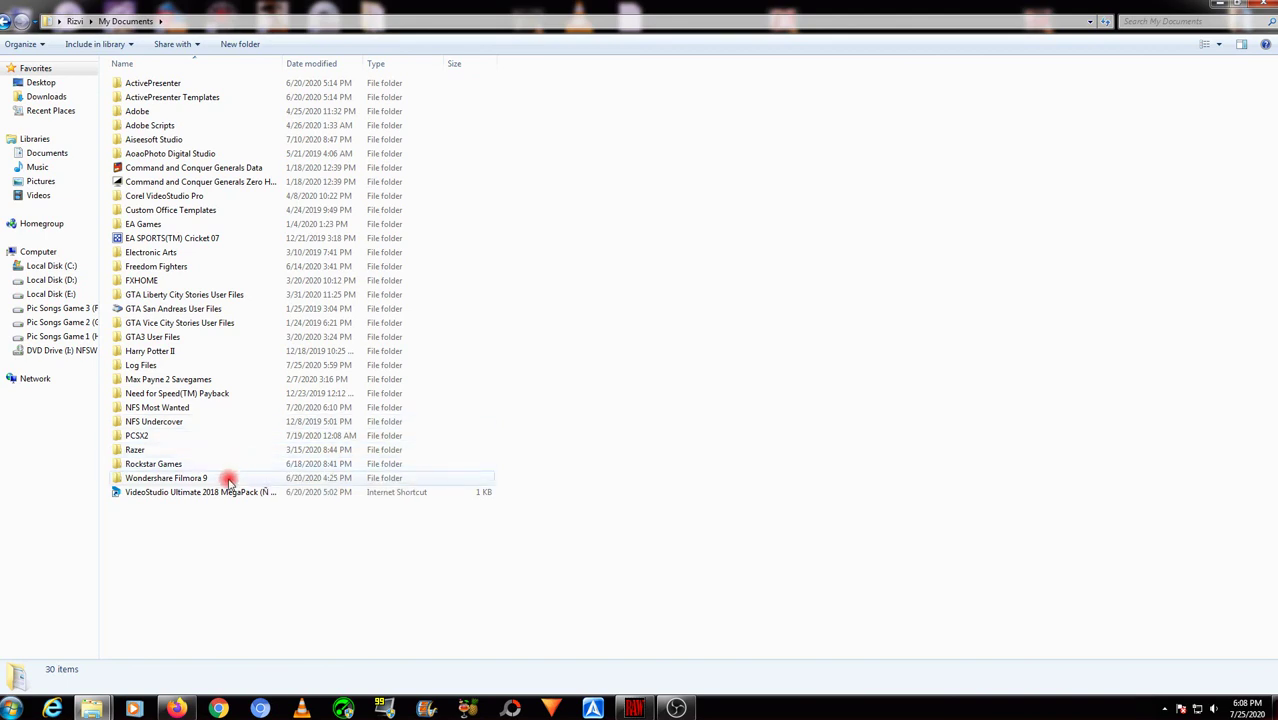
click(8, 21)
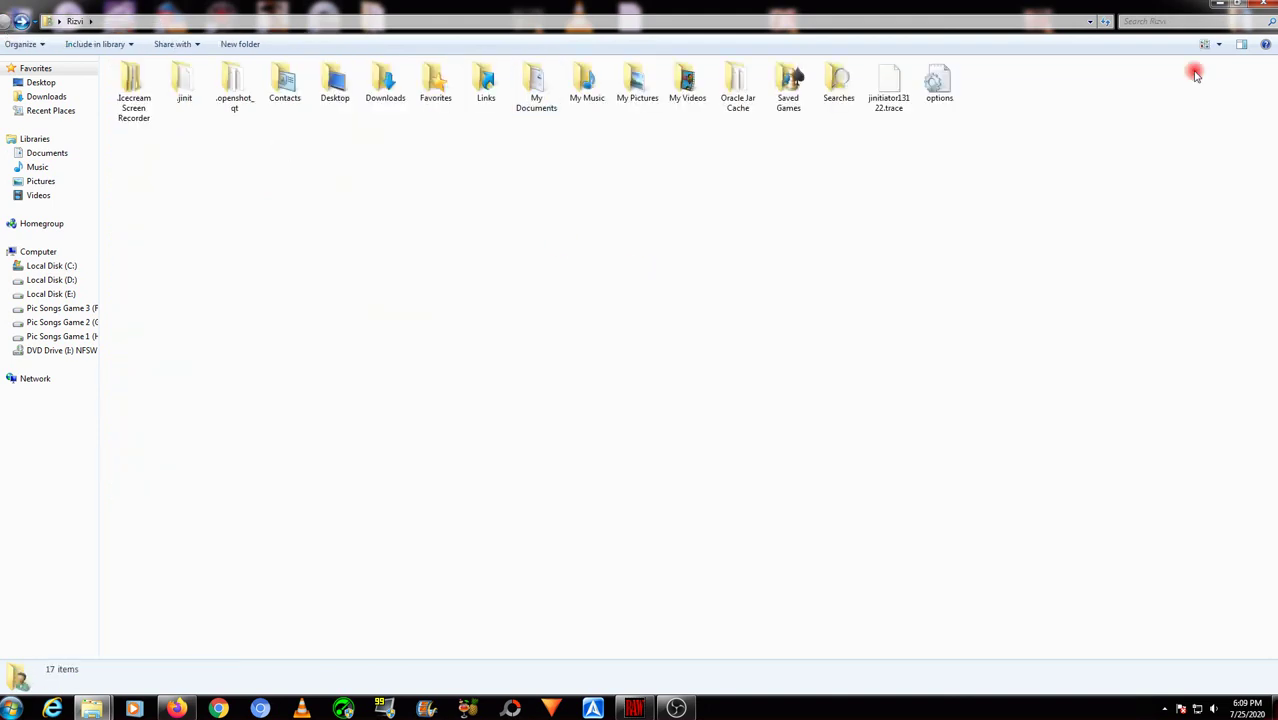
click(1220, 5)
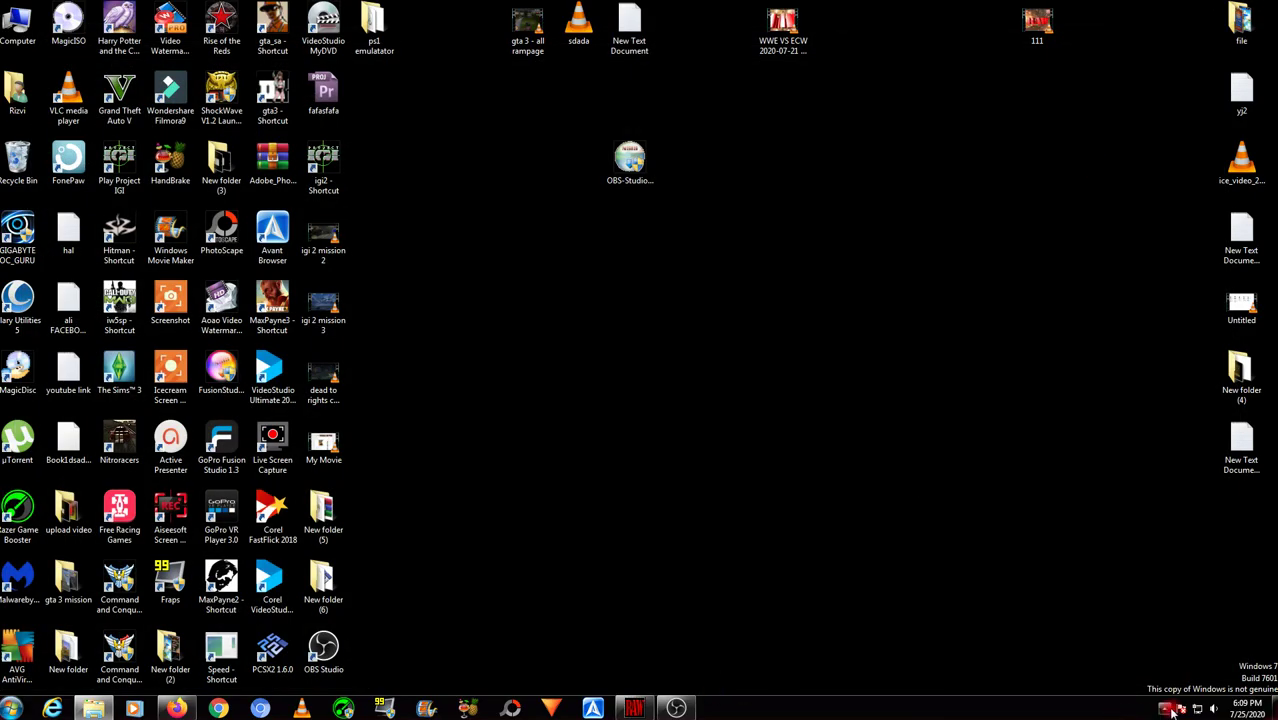
Show the hidden icons in the Windows notification area.
click(1167, 710)
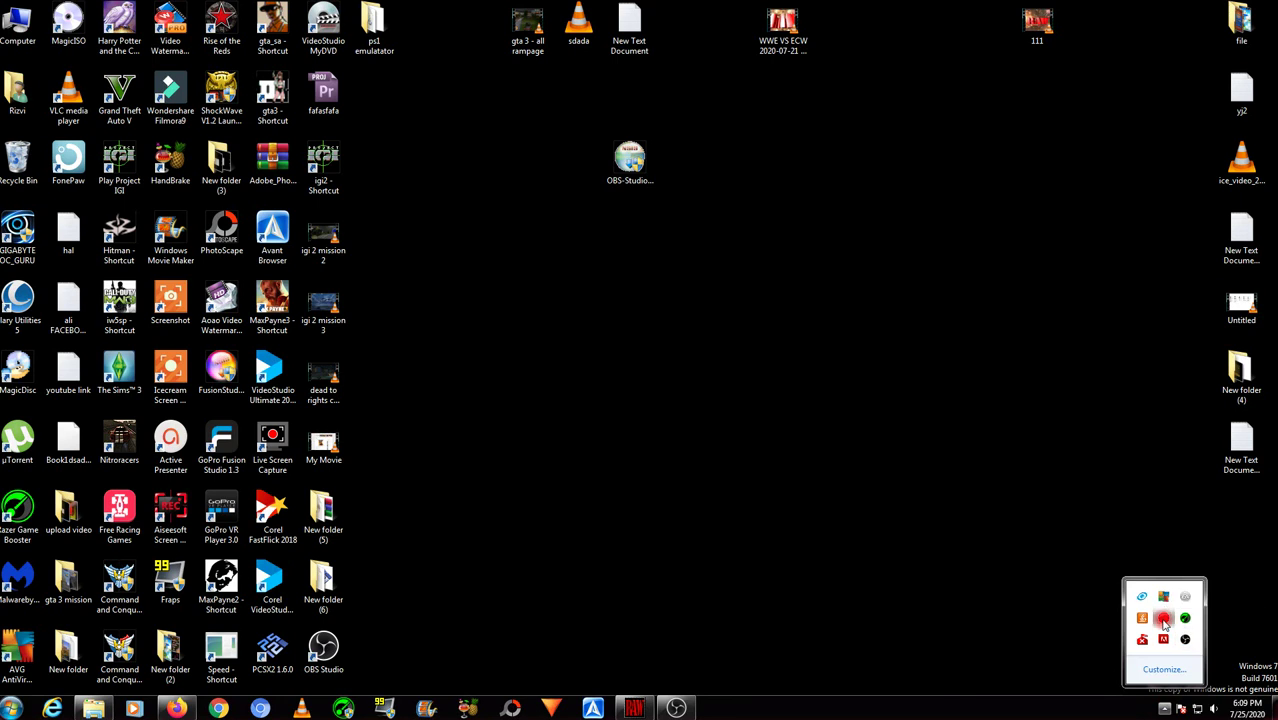